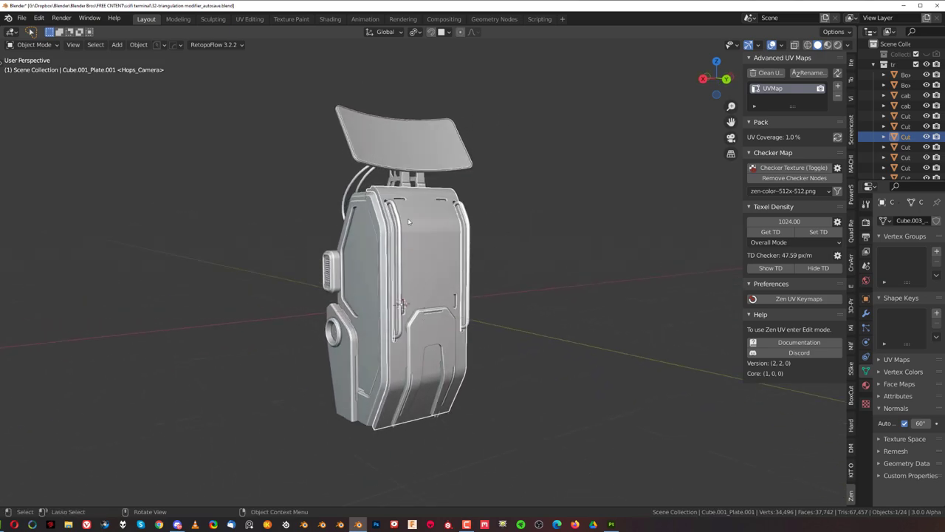
Switch to Substance 3D Painter to view the textured terminal, and return to the untextured model in Blender.
{"action": "mouse_move", "coordinate": [395, 200]}
{"action": "middle_mouse_down"}
{"action": "mouse_move", "coordinate": [492, 206]}
{"action": "mouse_move", "coordinate": [598, 231]}
{"action": "mouse_move", "coordinate": [398, 209]}
{"action": "middle_mouse_up"}
{"action": "middle_click_drag", "start_coordinate": [464, 214], "coordinate": [478, 200]}
{"action": "scroll", "coordinate": [454, 208], "scroll_direction": "up", "scroll_amount": 1}
{"action": "left_click", "coordinate": [611, 524]}
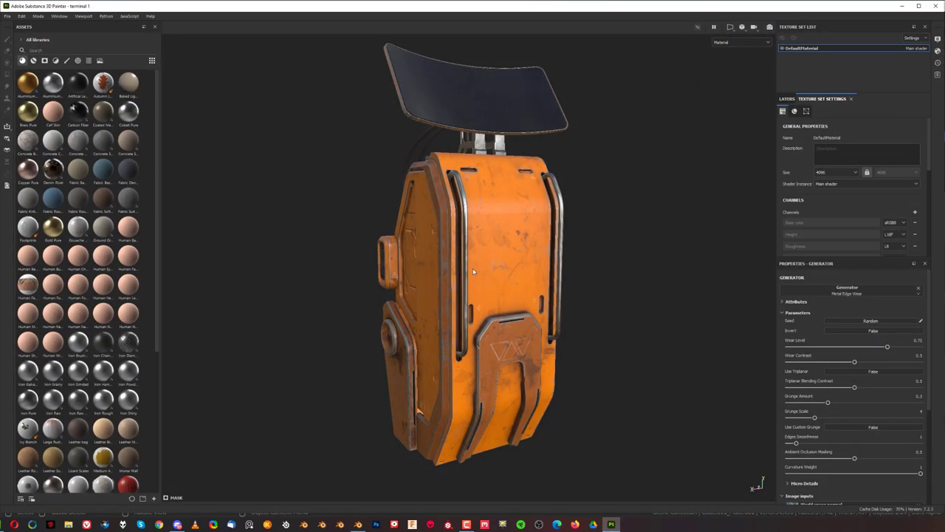
{"action": "mouse_move", "coordinate": [473, 271]}
{"action": "left_mouse_down", "text": "alt"}
{"action": "mouse_move", "coordinate": [628, 263]}
{"action": "mouse_move", "coordinate": [224, 258]}
{"action": "mouse_move", "coordinate": [519, 255]}
{"action": "mouse_move", "coordinate": [510, 233]}
{"action": "mouse_move", "coordinate": [521, 200]}
{"action": "left_mouse_up", "text": "alt"}
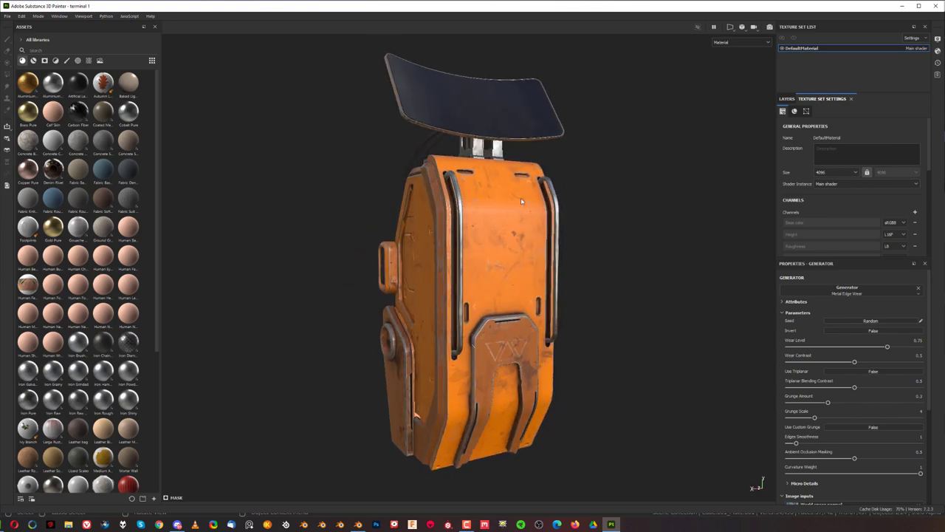
{"action": "left_click", "coordinate": [902, 6]}
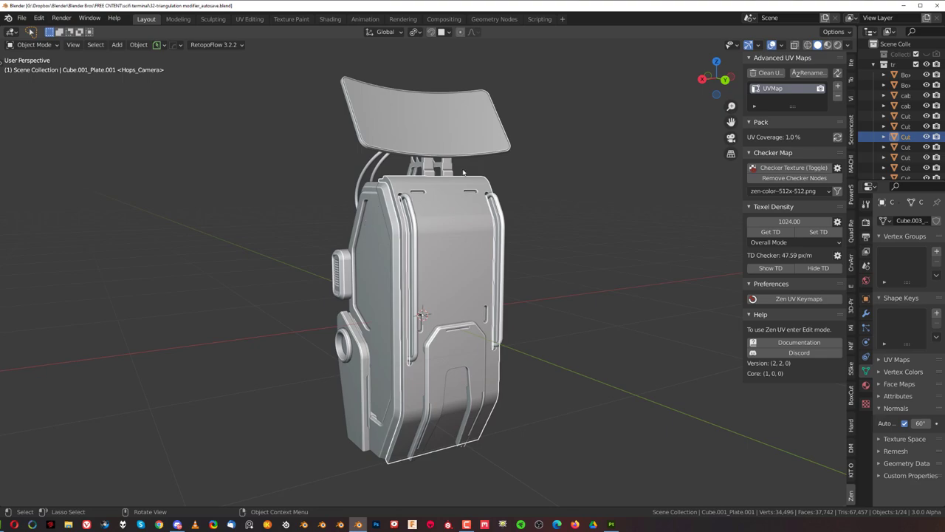
Examine the combined UV layout and seams of all terminal parts in Edit Mode, and return to Object Mode.
{"action": "middle_click_drag", "start_coordinate": [463, 172], "coordinate": [347, 192]}
{"action": "middle_click_drag", "start_coordinate": [443, 204], "coordinate": [362, 229]}
{"action": "key", "text": "Tab"}
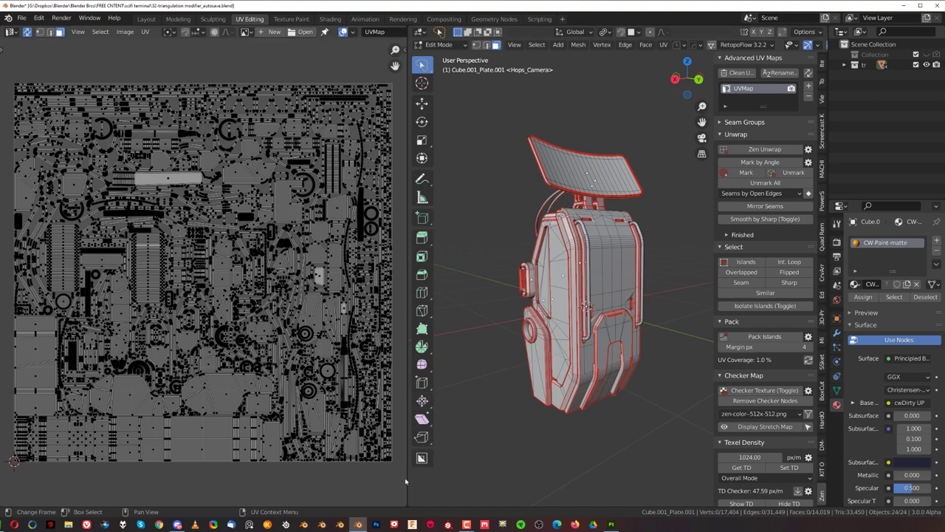
{"action": "middle_click_drag", "start_coordinate": [516, 222], "coordinate": [604, 244]}
{"action": "middle_click_drag", "start_coordinate": [554, 244], "coordinate": [443, 258], "text": "shift"}
{"action": "scroll", "coordinate": [590, 245], "scroll_direction": "up", "scroll_amount": 2}
{"action": "middle_click_drag", "start_coordinate": [516, 266], "coordinate": [561, 273]}
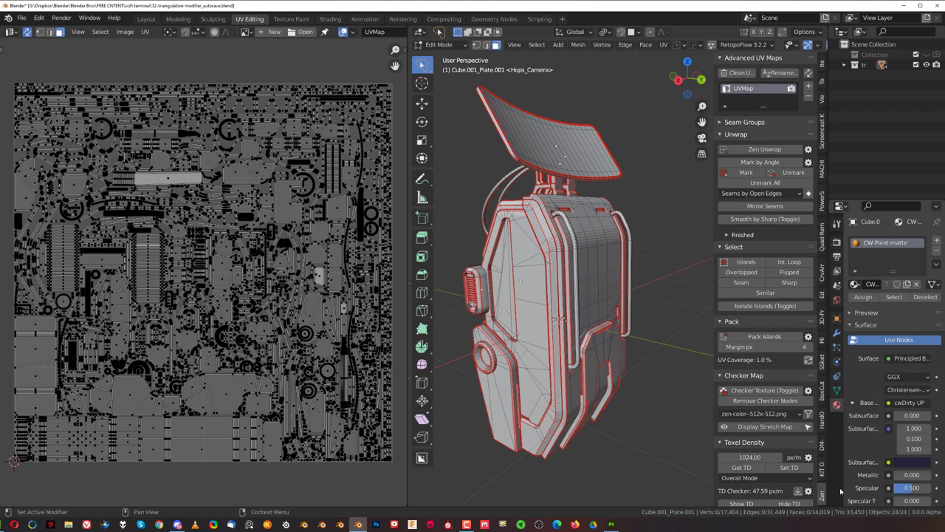
{"action": "scroll", "coordinate": [681, 292], "scroll_direction": "down", "scroll_amount": 1}
{"action": "middle_click_drag", "start_coordinate": [681, 295], "coordinate": [663, 297]}
{"action": "key", "text": "Tab"}
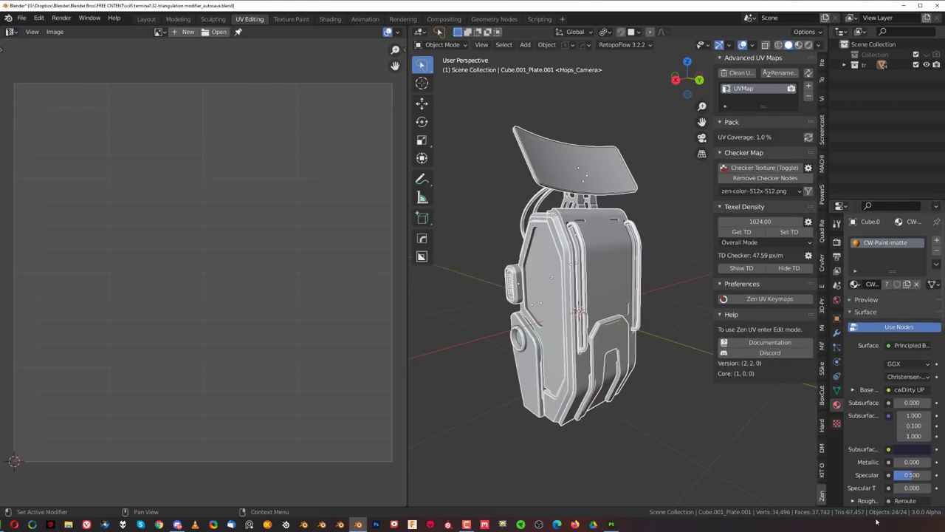
Inspect the UV islands and seams of the narrow frame slice beside the front plate in Edit Mode.
{"action": "mouse_move", "coordinate": [560, 295]}
{"action": "middle_mouse_down"}
{"action": "mouse_move", "coordinate": [580, 292]}
{"action": "mouse_move", "coordinate": [565, 290]}
{"action": "middle_mouse_up"}
{"action": "scroll", "coordinate": [604, 262], "scroll_direction": "up", "scroll_amount": 3}
{"action": "left_click", "coordinate": [542, 240]}
{"action": "scroll", "coordinate": [582, 239], "scroll_direction": "up", "scroll_amount": 2}
{"action": "key", "text": "Tab"}
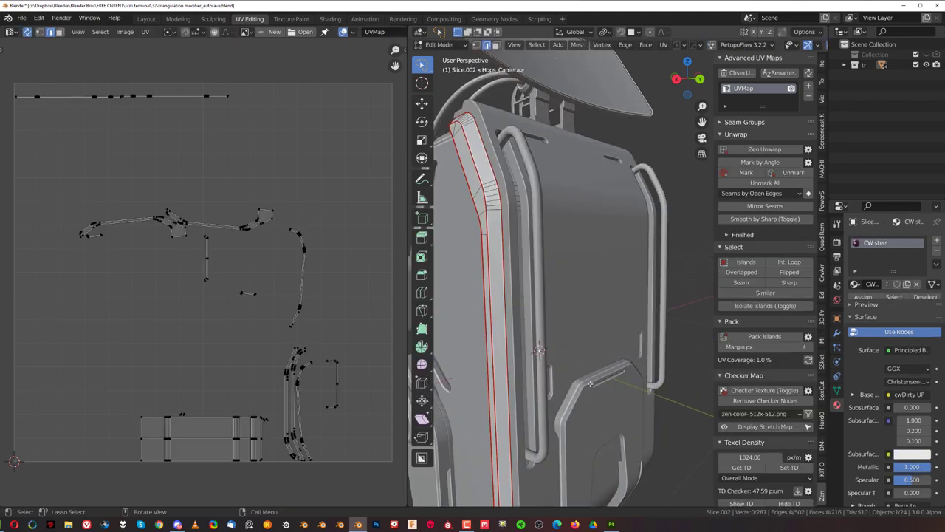
{"action": "middle_click_drag", "start_coordinate": [583, 333], "coordinate": [585, 328]}
{"action": "scroll", "coordinate": [585, 329], "scroll_direction": "up", "scroll_amount": 1}
{"action": "key", "text": "Tab"}
Check the modifier stacks of the front plate and the frame slice, including Bevel and Triangulate.
{"action": "left_click", "coordinate": [585, 184]}
{"action": "left_click", "coordinate": [544, 238]}
{"action": "key", "text": "ctrl+grave"}
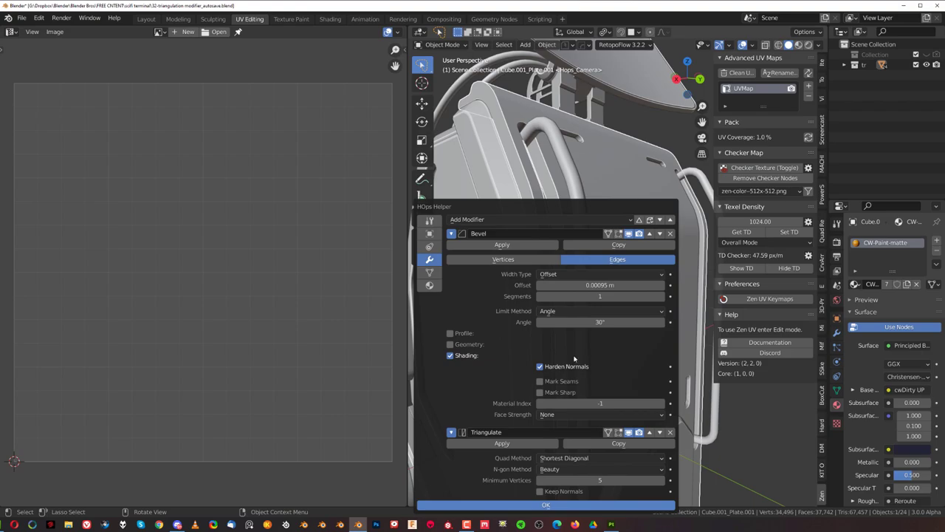
{"action": "left_click", "coordinate": [554, 192]}
{"action": "scroll", "coordinate": [554, 192], "scroll_direction": "down", "scroll_amount": 3}
{"action": "scroll", "coordinate": [553, 192], "scroll_direction": "up", "scroll_amount": 3}
{"action": "middle_click_drag", "start_coordinate": [492, 237], "coordinate": [648, 315]}
{"action": "left_click", "coordinate": [639, 260]}
{"action": "key", "text": "ctrl+grave"}
{"action": "left_click", "coordinate": [566, 165]}
{"action": "scroll", "coordinate": [567, 165], "scroll_direction": "down", "scroll_amount": 8}
{"action": "middle_click_drag", "start_coordinate": [621, 262], "coordinate": [561, 266]}
{"action": "scroll", "coordinate": [537, 258], "scroll_direction": "up", "scroll_amount": 6}
{"action": "scroll", "coordinate": [536, 263], "scroll_direction": "down", "scroll_amount": 6}
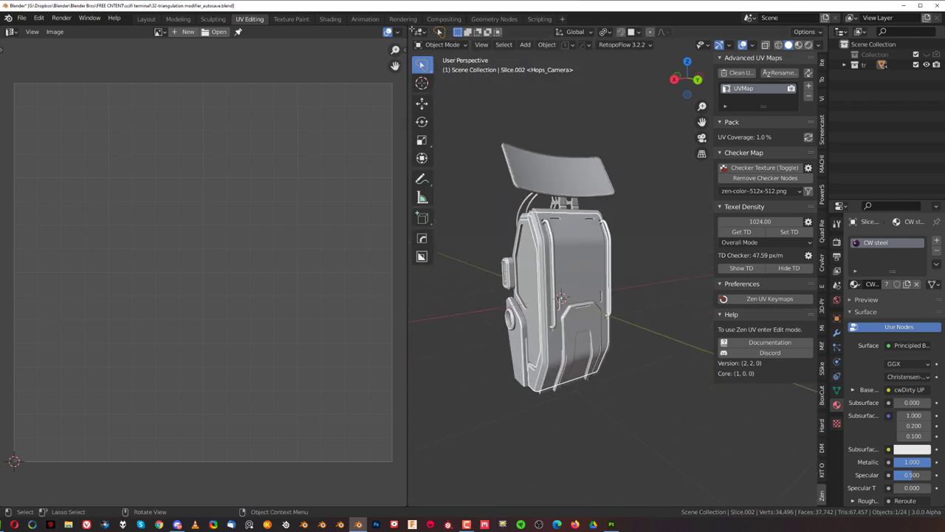
Maximize the 3D viewport so the terminal fills the main work area.
{"action": "key", "text": "ctrl+space"}
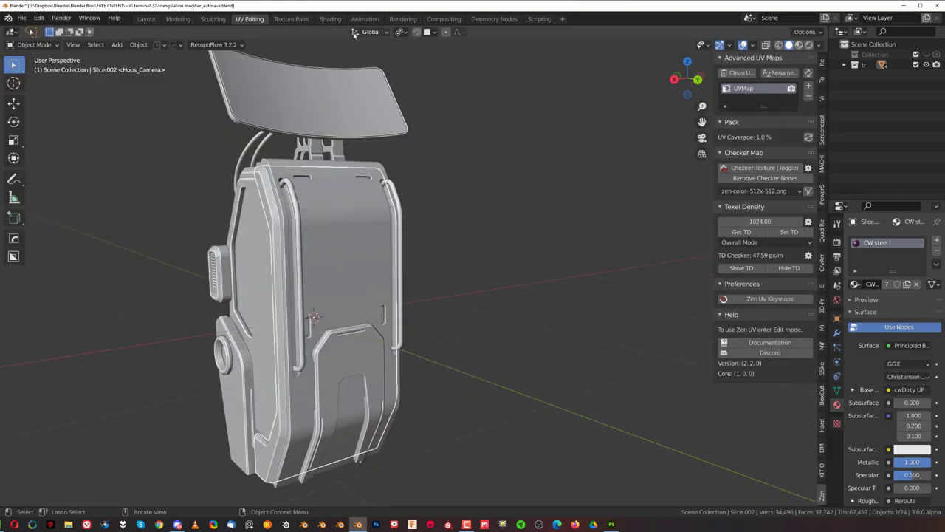
{"action": "middle_click_drag", "start_coordinate": [343, 206], "coordinate": [352, 215]}
{"action": "middle_click_drag", "start_coordinate": [353, 214], "coordinate": [470, 244], "text": "shift"}
{"action": "scroll", "coordinate": [470, 245], "scroll_direction": "down", "scroll_amount": 4}
{"action": "scroll", "coordinate": [448, 244], "scroll_direction": "up", "scroll_amount": 5}
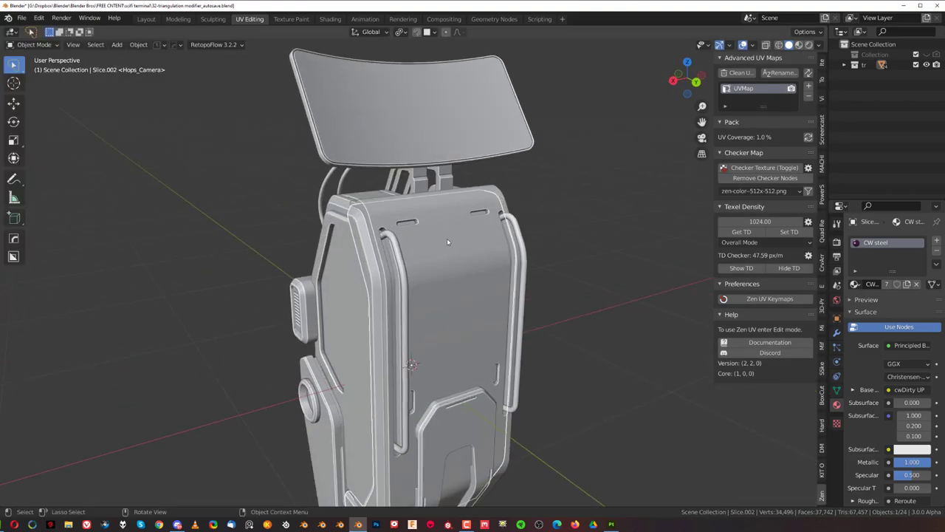
Select the terminal's curved front plate and select all of its geometry in Edit Mode.
{"action": "scroll", "coordinate": [479, 244], "scroll_direction": "down", "scroll_amount": 1}
{"action": "left_click", "coordinate": [433, 234]}
{"action": "middle_click_drag", "start_coordinate": [433, 234], "coordinate": [502, 273]}
{"action": "key", "text": "g"}
{"action": "right_click", "coordinate": [624, 115]}
{"action": "scroll", "coordinate": [517, 214], "scroll_direction": "down", "scroll_amount": 2}
{"action": "scroll", "coordinate": [475, 239], "scroll_direction": "down", "scroll_amount": 1}
{"action": "middle_click_drag", "start_coordinate": [450, 237], "coordinate": [527, 196]}
{"action": "scroll", "coordinate": [475, 239], "scroll_direction": "up", "scroll_amount": 3}
{"action": "key", "text": "Tab"}
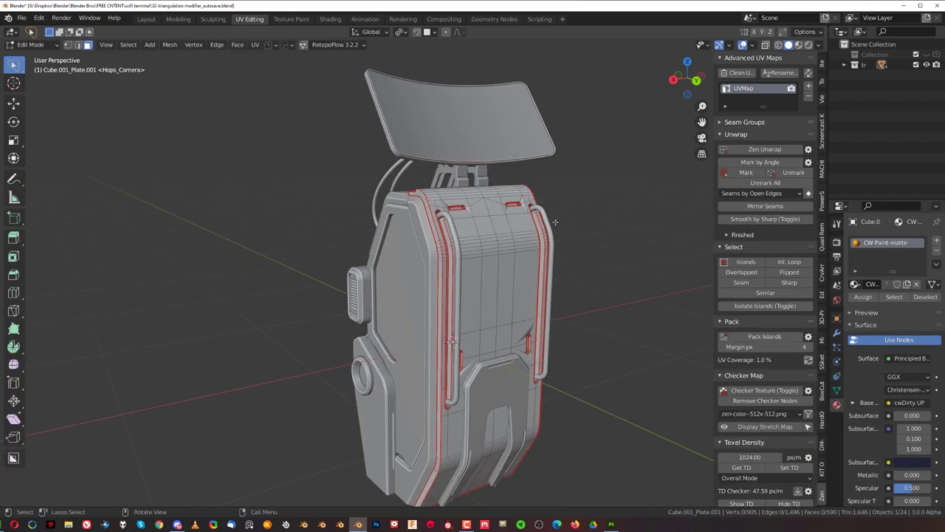
{"action": "key", "text": "a"}
{"action": "middle_click_drag", "start_coordinate": [511, 214], "coordinate": [513, 227]}
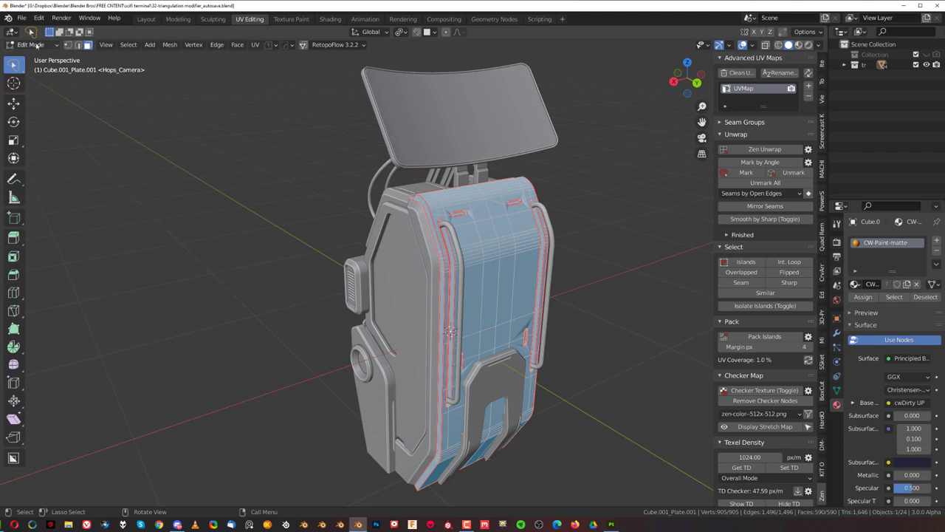
Switch the front plate from Edit Mode to Vertex Paint mode.
{"action": "left_click", "coordinate": [37, 45]}
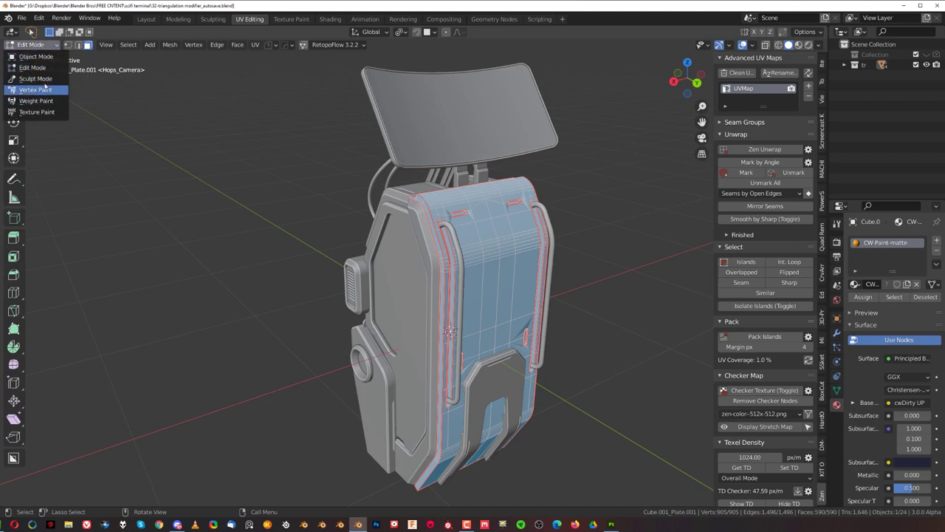
{"action": "key", "text": "Tab"}
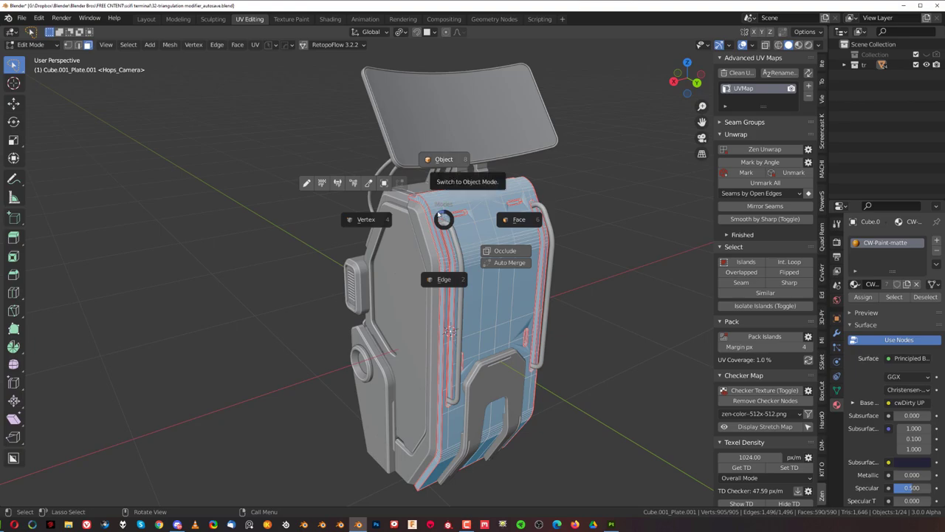
{"action": "left_click", "coordinate": [354, 183]}
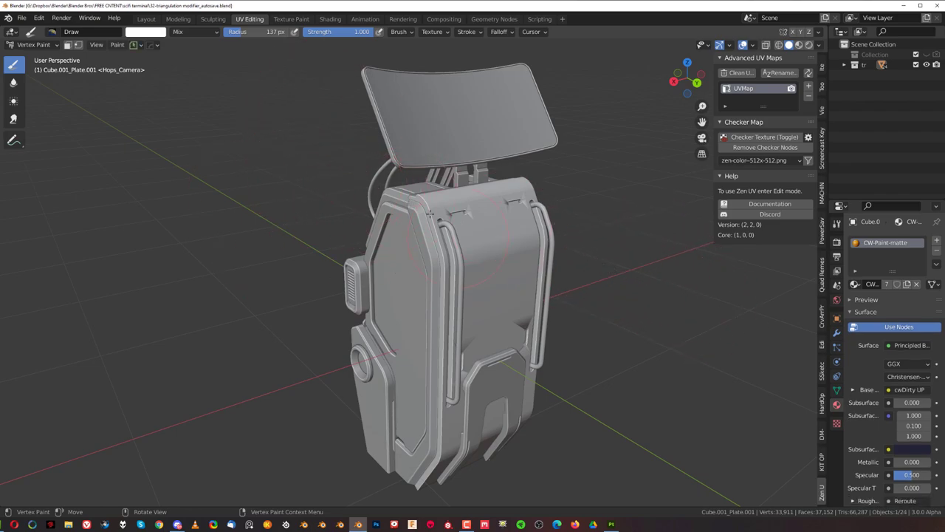
Set the paint colour to pure blue and fill the whole front plate with that vertex colour.
{"action": "right_click", "coordinate": [489, 202]}
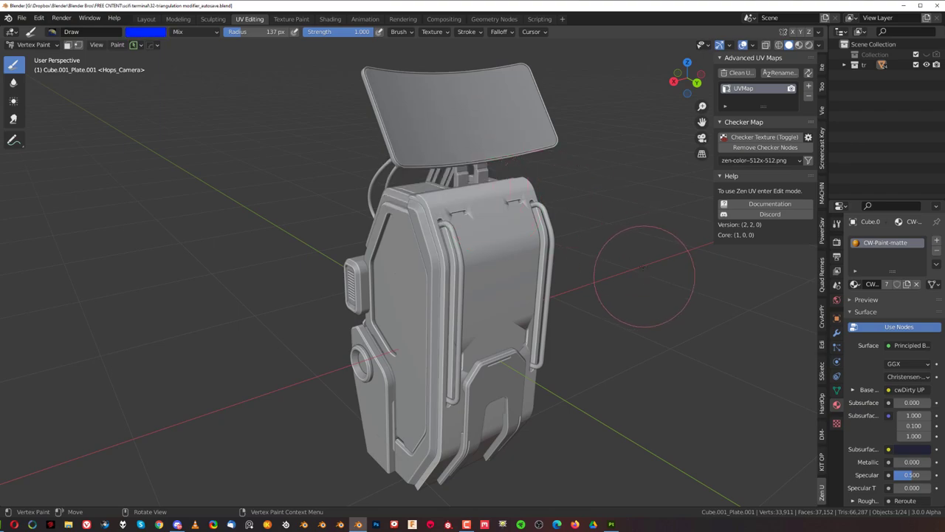
{"action": "key", "text": "shift+k"}
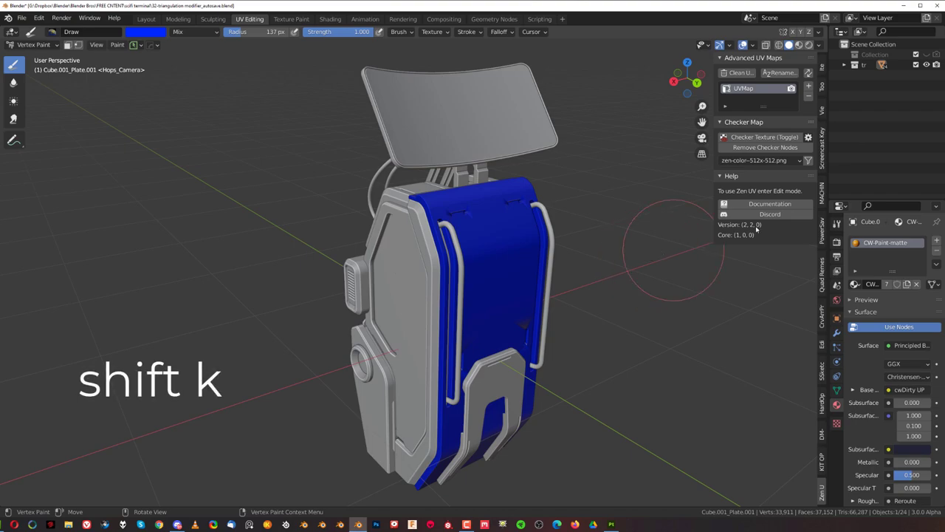
{"action": "mouse_move", "coordinate": [494, 208]}
{"action": "middle_mouse_down"}
{"action": "mouse_move", "coordinate": [468, 278]}
{"action": "mouse_move", "coordinate": [515, 270]}
{"action": "middle_mouse_up"}
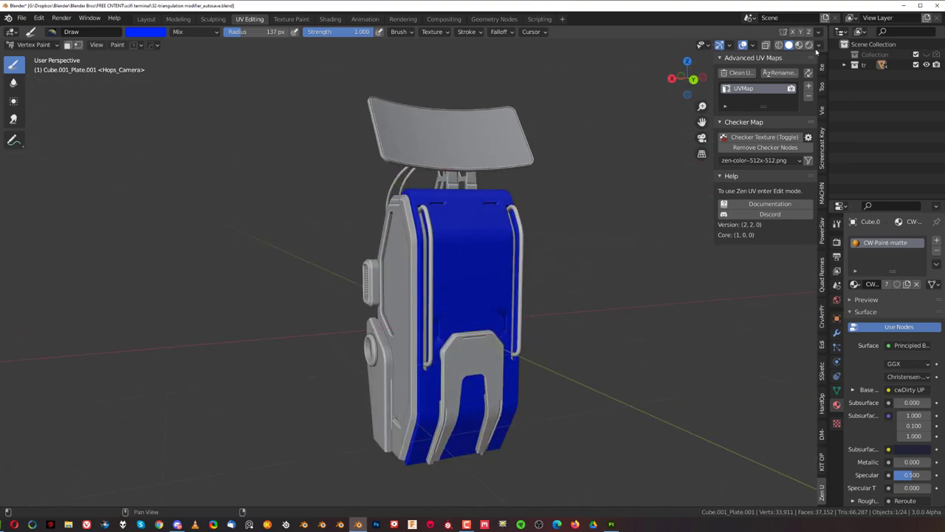
{"action": "left_click", "coordinate": [818, 46]}
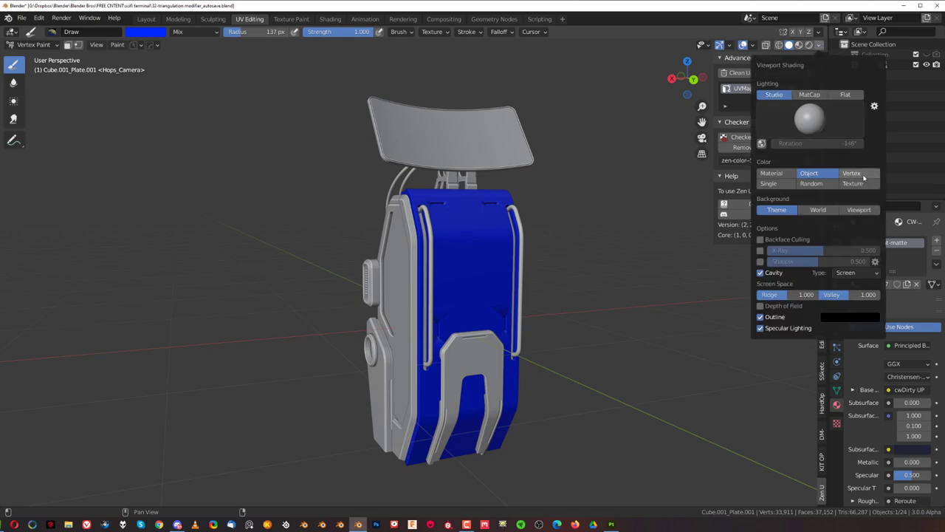
{"action": "middle_click_drag", "start_coordinate": [517, 248], "coordinate": [583, 251]}
{"action": "middle_click_drag", "start_coordinate": [548, 121], "coordinate": [509, 123]}
{"action": "left_click", "coordinate": [818, 45]}
{"action": "middle_click_drag", "start_coordinate": [490, 266], "coordinate": [482, 263]}
Return to Object Mode and select the side plate next to the blue front plate.
{"action": "key", "text": "Tab"}
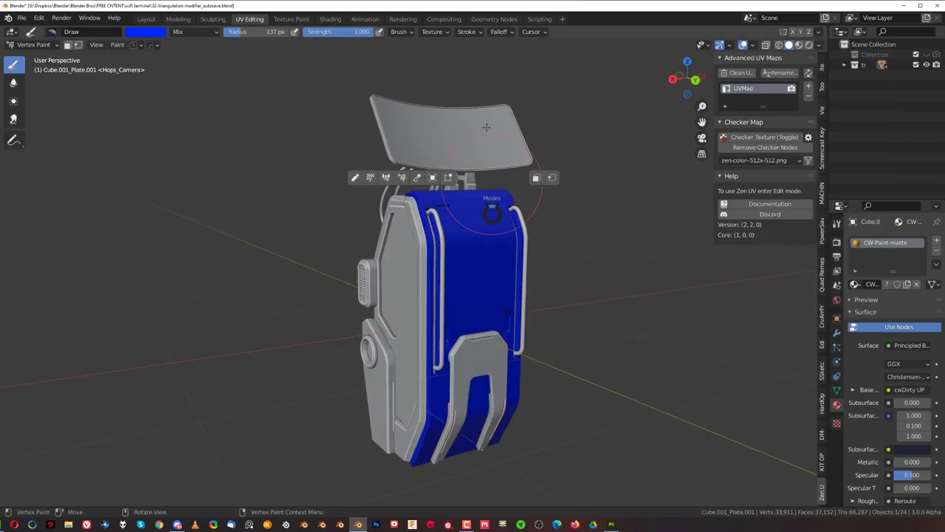
{"action": "key", "text": "Tab"}
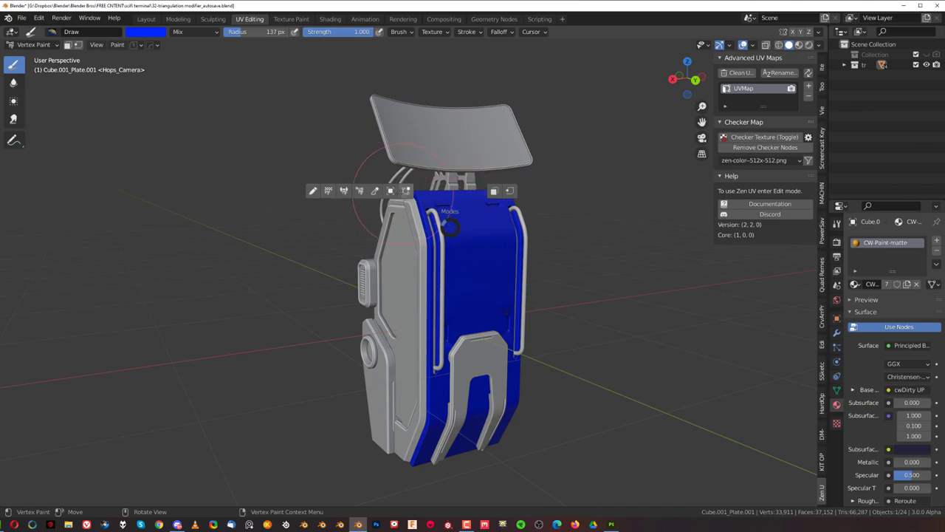
{"action": "left_click", "coordinate": [400, 233]}
{"action": "middle_click_drag", "start_coordinate": [420, 233], "coordinate": [428, 233]}
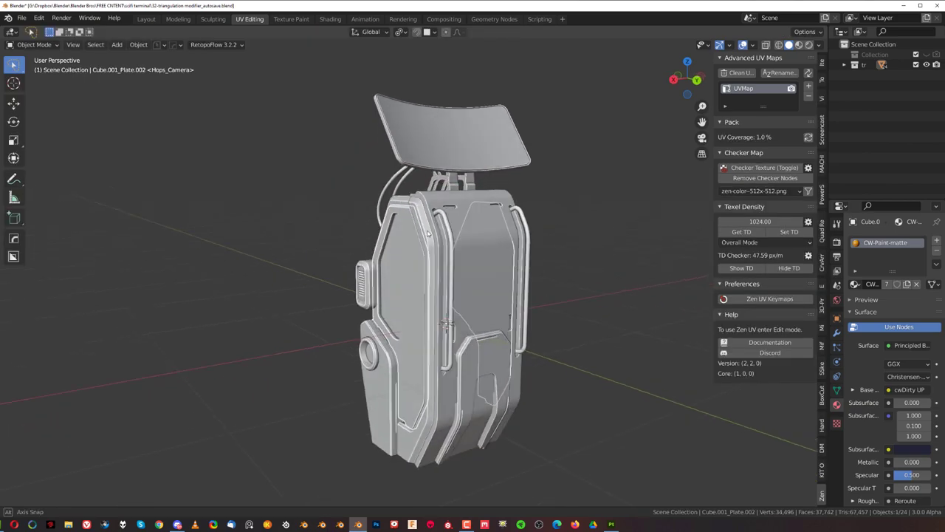
Set the viewport shading colour type to Vertex so painted colours display in Object Mode.
{"action": "left_click", "coordinate": [818, 45]}
{"action": "left_click", "coordinate": [868, 183]}
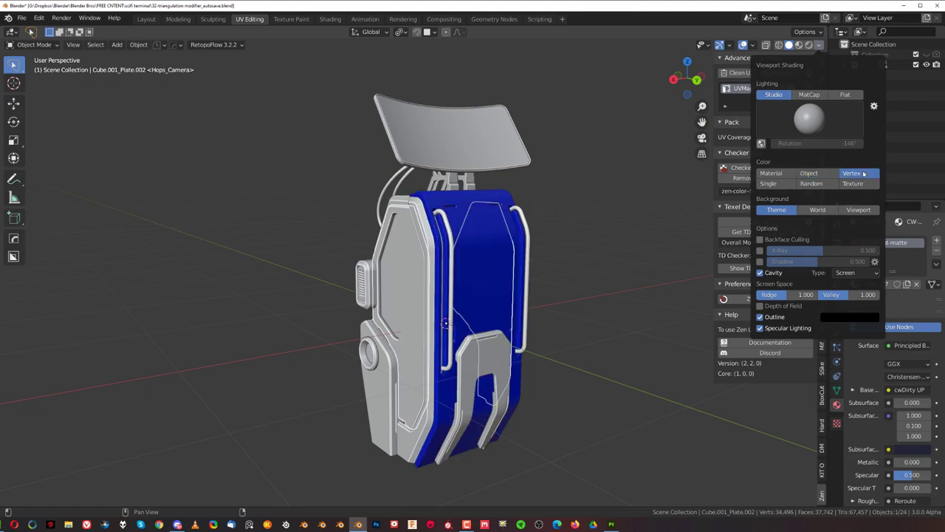
{"action": "mouse_move", "coordinate": [458, 222]}
{"action": "middle_mouse_down"}
{"action": "mouse_move", "coordinate": [445, 224]}
{"action": "mouse_move", "coordinate": [516, 230]}
{"action": "middle_mouse_up"}
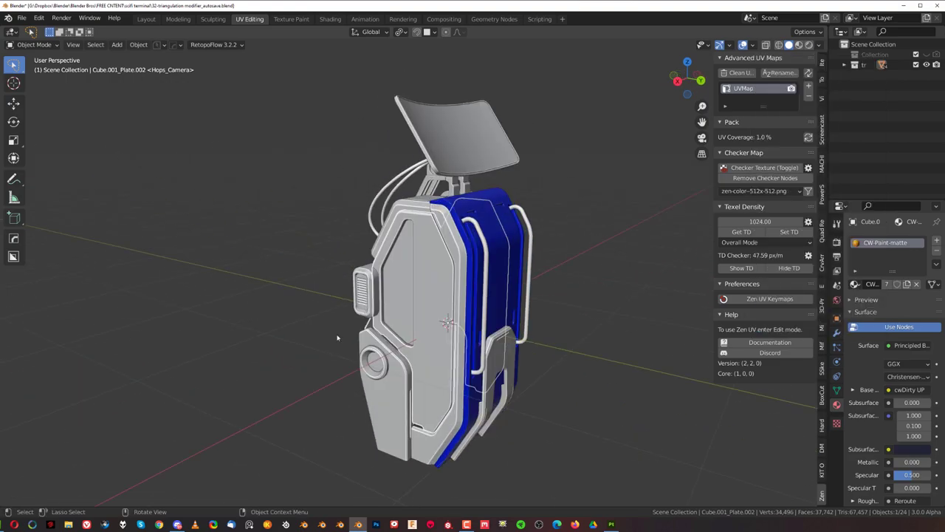
{"action": "mouse_move", "coordinate": [350, 253]}
{"action": "middle_mouse_down"}
{"action": "mouse_move", "coordinate": [367, 247]}
{"action": "mouse_move", "coordinate": [357, 249]}
{"action": "middle_mouse_up"}
{"action": "left_click", "coordinate": [818, 45]}
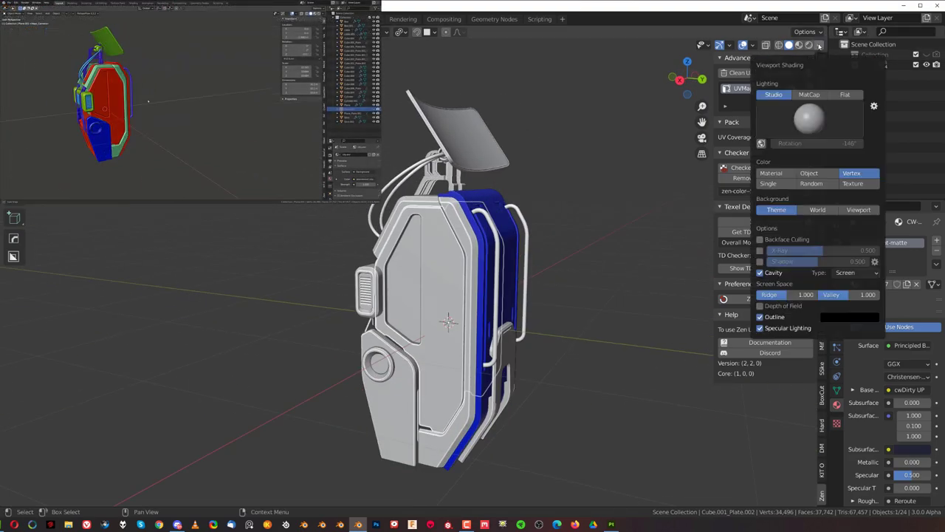
Examine the topology and shading around the front plate's slot cutouts in Edit Mode, and return to Object Mode.
{"action": "middle_click_drag", "start_coordinate": [592, 245], "coordinate": [406, 237]}
{"action": "scroll", "coordinate": [406, 238], "scroll_direction": "up", "scroll_amount": 1}
{"action": "left_click", "coordinate": [497, 229]}
{"action": "scroll", "coordinate": [561, 234], "scroll_direction": "up", "scroll_amount": 2}
{"action": "key", "text": "Tab"}
{"action": "mouse_move", "coordinate": [561, 234]}
{"action": "middle_mouse_down"}
{"action": "mouse_move", "coordinate": [532, 271]}
{"action": "mouse_move", "coordinate": [507, 268]}
{"action": "middle_mouse_up"}
{"action": "scroll", "coordinate": [480, 243], "scroll_direction": "up", "scroll_amount": 3}
{"action": "middle_click_drag", "start_coordinate": [478, 210], "coordinate": [494, 255], "text": "shift"}
{"action": "scroll", "coordinate": [447, 268], "scroll_direction": "up", "scroll_amount": 1}
{"action": "scroll", "coordinate": [458, 263], "scroll_direction": "up", "scroll_amount": 3}
{"action": "middle_click_drag", "start_coordinate": [594, 230], "coordinate": [413, 274], "text": "shift"}
{"action": "scroll", "coordinate": [413, 274], "scroll_direction": "up", "scroll_amount": 2}
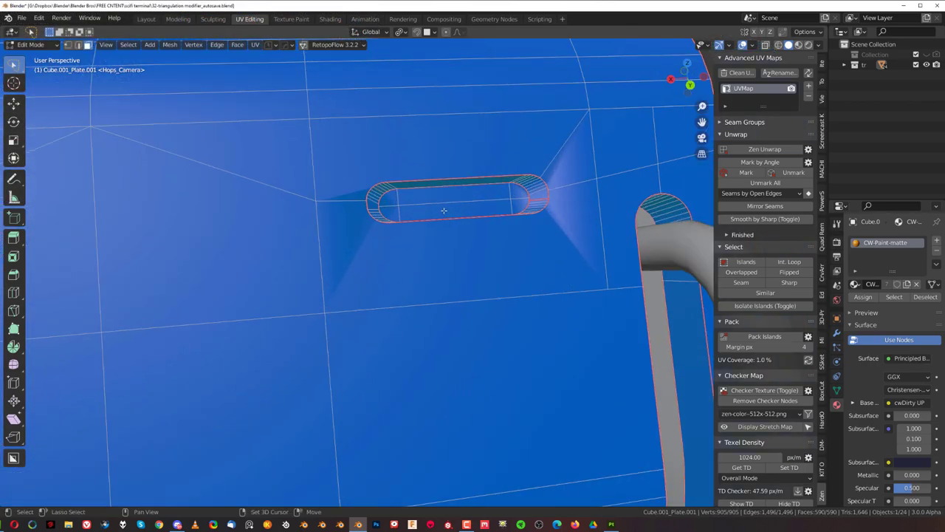
{"action": "middle_click_drag", "start_coordinate": [445, 210], "coordinate": [502, 198], "text": "shift"}
{"action": "scroll", "coordinate": [502, 204], "scroll_direction": "down", "scroll_amount": 2}
{"action": "key", "text": "Tab"}
{"action": "scroll", "coordinate": [501, 171], "scroll_direction": "down", "scroll_amount": 1}
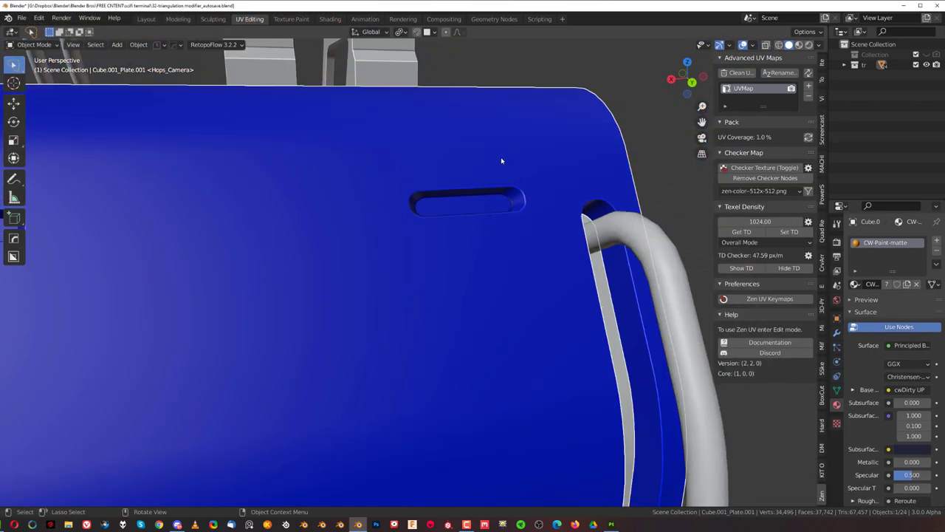
{"action": "scroll", "coordinate": [501, 172], "scroll_direction": "down", "scroll_amount": 4}
{"action": "middle_click_drag", "start_coordinate": [404, 236], "coordinate": [362, 240]}
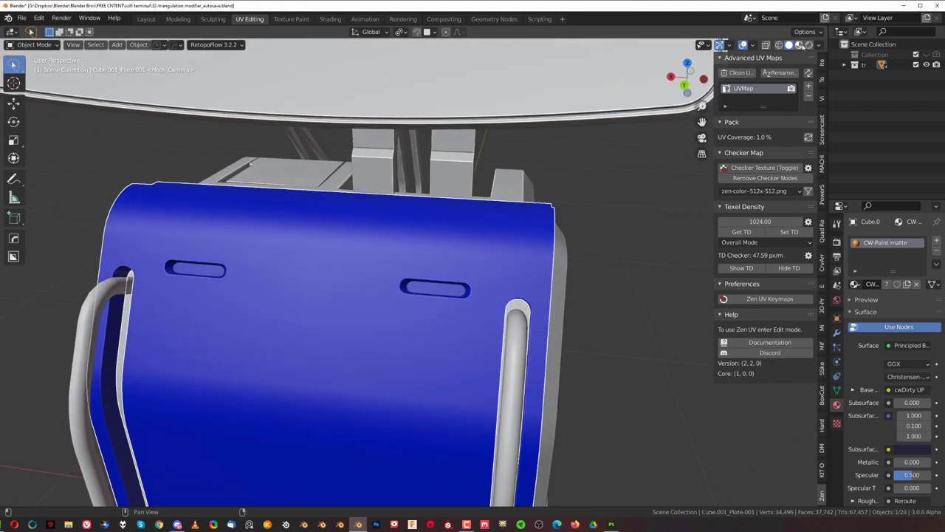
Check the slot cutouts in Material Preview shading, and switch the viewport back to Solid.
{"action": "left_click", "coordinate": [800, 45]}
{"action": "middle_click_drag", "start_coordinate": [529, 258], "coordinate": [455, 266]}
{"action": "scroll", "coordinate": [679, 115], "scroll_direction": "up", "scroll_amount": 2}
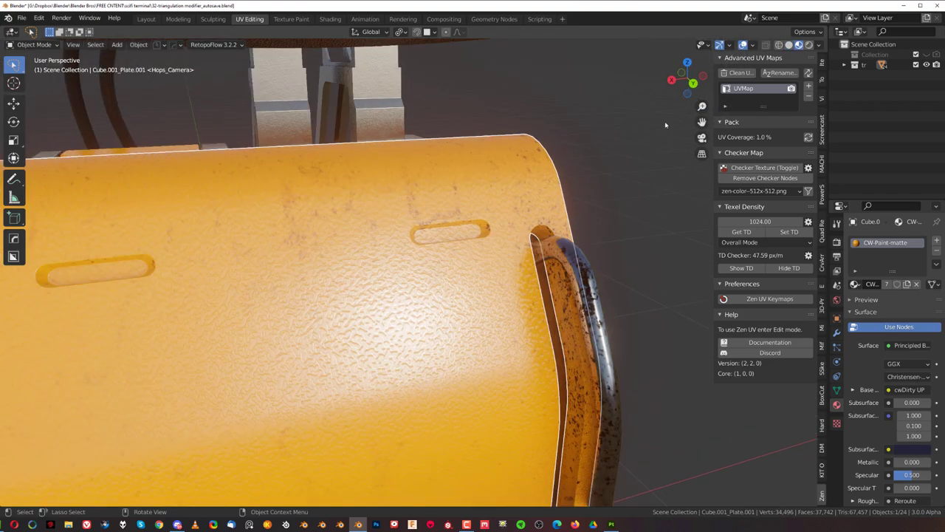
{"action": "left_click", "coordinate": [789, 45]}
Compare the shading around the front plate's slot cutout between Edit Mode and Object Mode.
{"action": "scroll", "coordinate": [508, 232], "scroll_direction": "up", "scroll_amount": 2}
{"action": "key", "text": "Tab"}
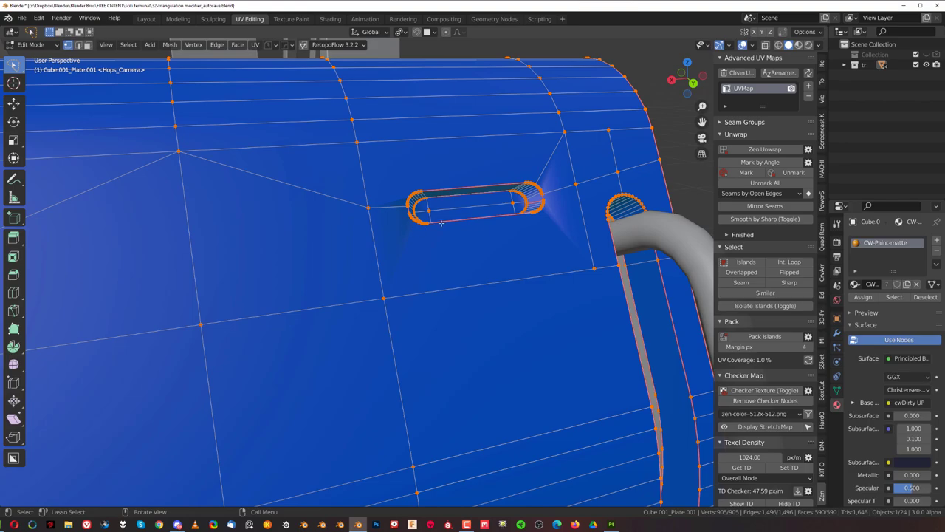
{"action": "scroll", "coordinate": [440, 227], "scroll_direction": "down", "scroll_amount": 3}
{"action": "scroll", "coordinate": [435, 244], "scroll_direction": "down", "scroll_amount": 4}
{"action": "key", "text": "Tab"}
{"action": "scroll", "coordinate": [453, 241], "scroll_direction": "up", "scroll_amount": 6}
{"action": "key", "text": "Tab"}
{"action": "scroll", "coordinate": [436, 229], "scroll_direction": "up", "scroll_amount": 3}
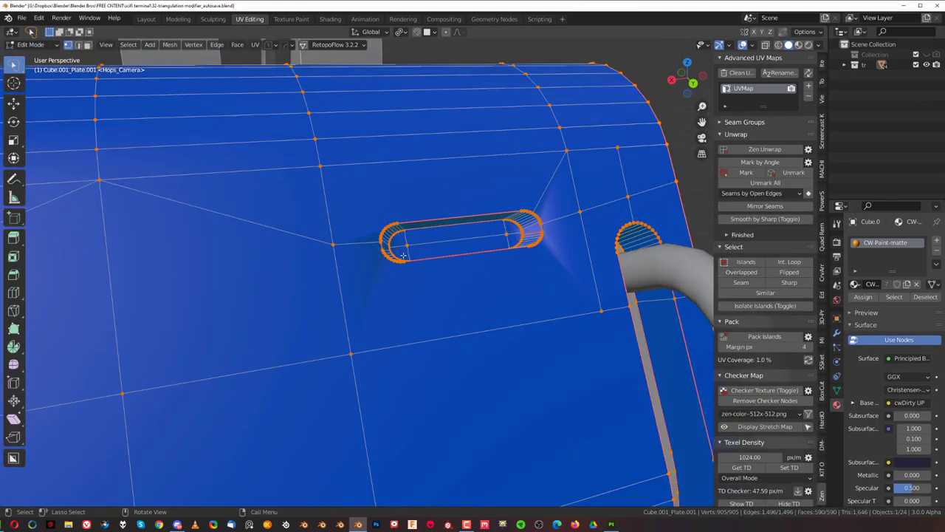
{"action": "scroll", "coordinate": [426, 222], "scroll_direction": "down", "scroll_amount": 3}
{"action": "key", "text": "Tab"}
{"action": "scroll", "coordinate": [431, 175], "scroll_direction": "down", "scroll_amount": 5}
Select the terminal's side plate from the rear angle and show the active tool settings in the properties.
{"action": "middle_click_drag", "start_coordinate": [430, 175], "coordinate": [575, 243]}
{"action": "scroll", "coordinate": [510, 165], "scroll_direction": "down", "scroll_amount": 2}
{"action": "left_click", "coordinate": [420, 260]}
{"action": "middle_click_drag", "start_coordinate": [493, 347], "coordinate": [445, 283], "text": "shift"}
{"action": "scroll", "coordinate": [389, 262], "scroll_direction": "up", "scroll_amount": 2}
{"action": "middle_click_drag", "start_coordinate": [426, 231], "coordinate": [481, 271]}
{"action": "left_click", "coordinate": [447, 264]}
{"action": "scroll", "coordinate": [400, 228], "scroll_direction": "up", "scroll_amount": 2}
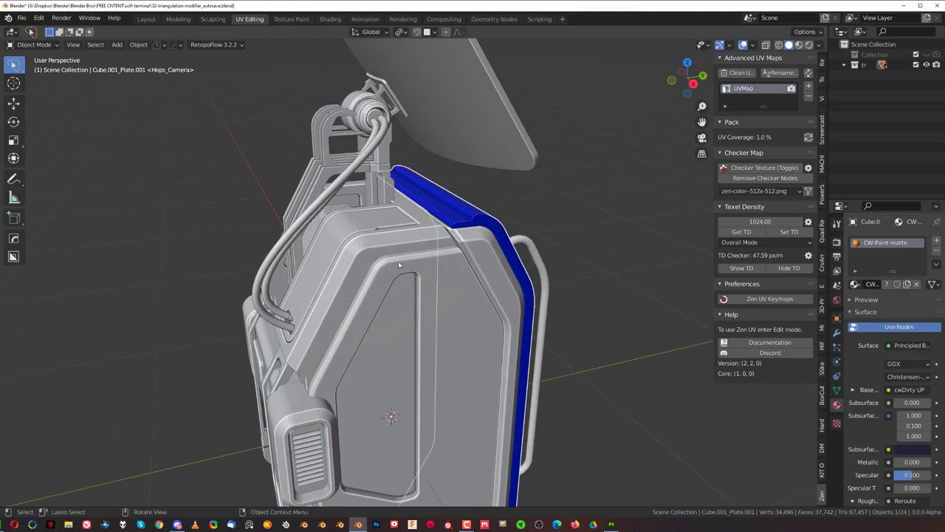
{"action": "middle_click_drag", "start_coordinate": [398, 261], "coordinate": [424, 269]}
{"action": "scroll", "coordinate": [893, 369], "scroll_direction": "down", "scroll_amount": 2}
{"action": "left_click", "coordinate": [837, 222]}
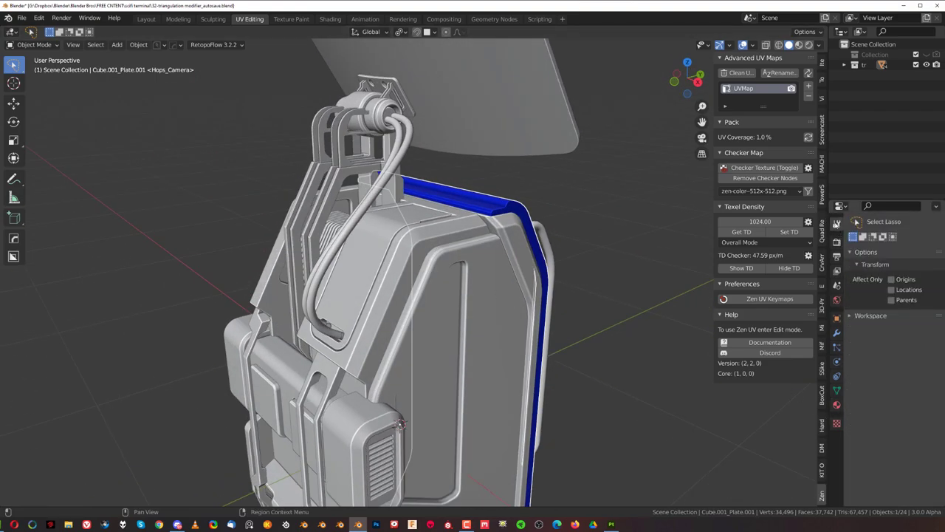
{"action": "scroll", "coordinate": [485, 274], "scroll_direction": "up", "scroll_amount": 2}
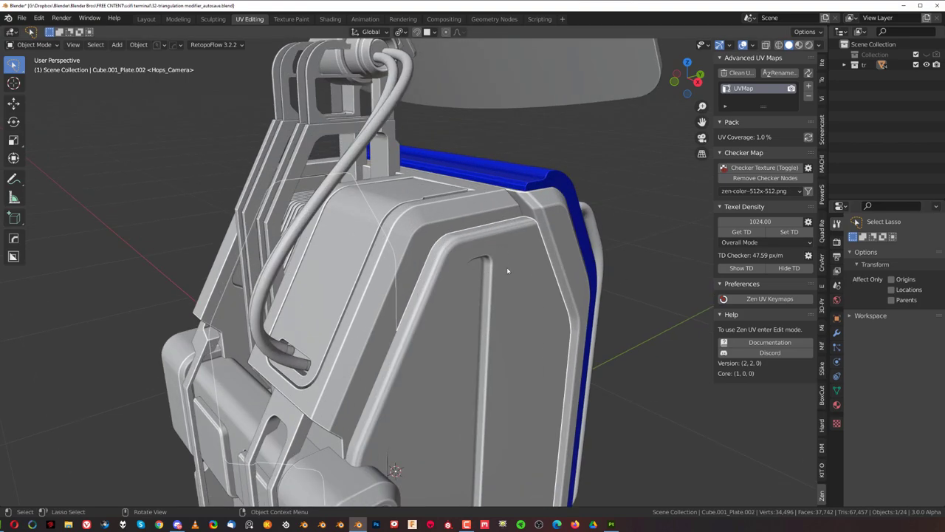
Select all faces of the terminal's side plate, switch it to Vertex Paint and set the brush colour to bright green.
{"action": "left_click", "coordinate": [548, 271]}
{"action": "key", "text": "Tab"}
{"action": "scroll", "coordinate": [549, 279], "scroll_direction": "down", "scroll_amount": 2}
{"action": "key", "text": "a"}
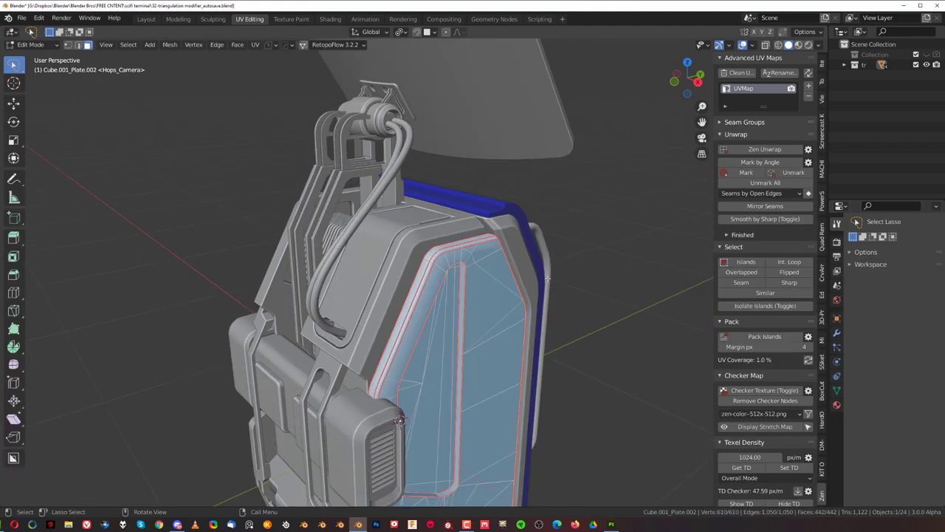
{"action": "key", "text": "ctrl+Tab"}
{"action": "left_click", "coordinate": [372, 214]}
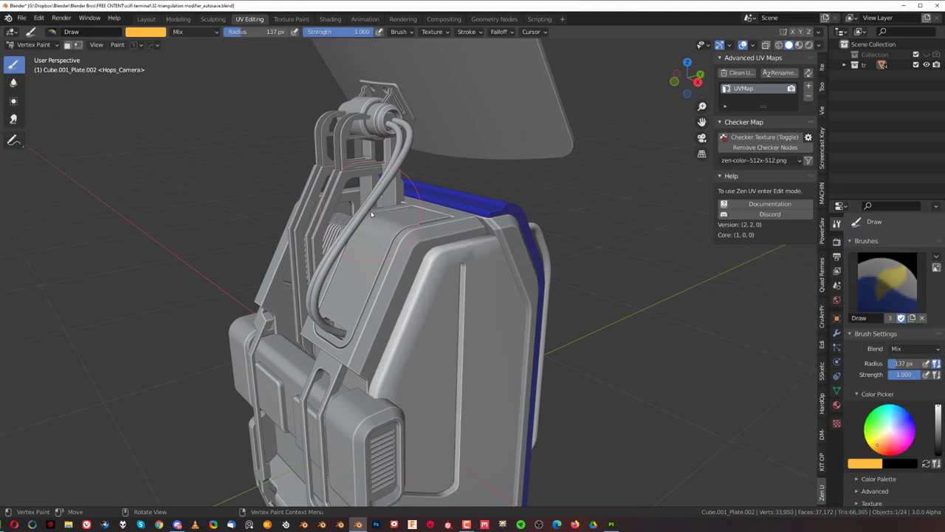
{"action": "right_click", "coordinate": [437, 238]}
{"action": "left_click_drag", "start_coordinate": [387, 209], "coordinate": [377, 180]}
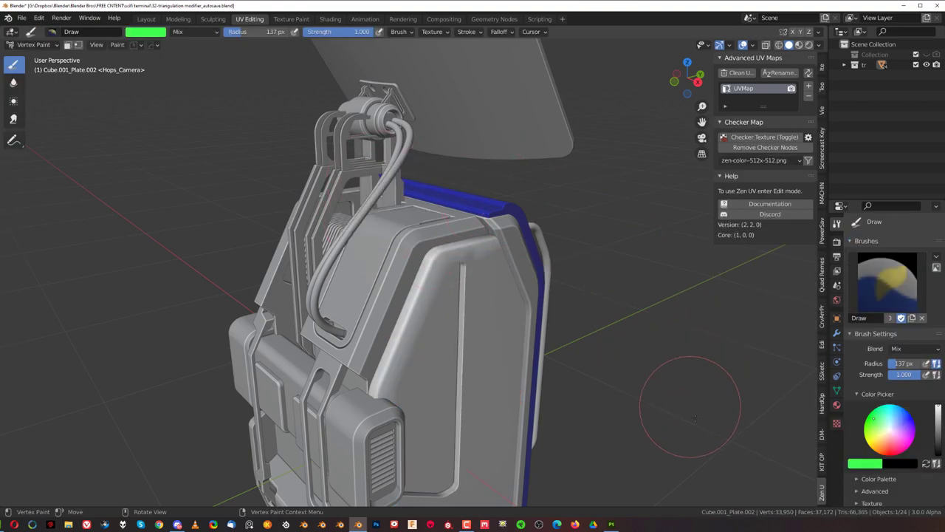
Create a new colour palette for the brush and add the current green to it.
{"action": "scroll", "coordinate": [916, 405], "scroll_direction": "down", "scroll_amount": 3}
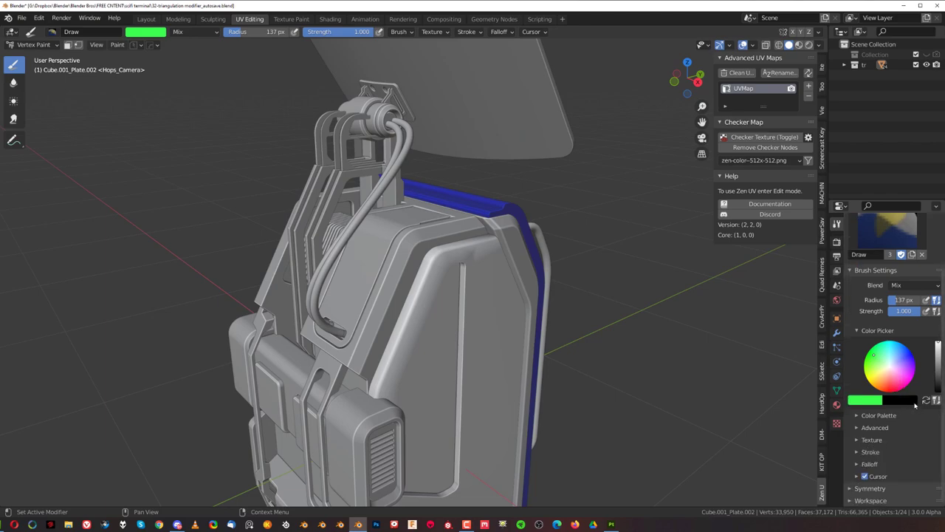
{"action": "left_click", "coordinate": [861, 416]}
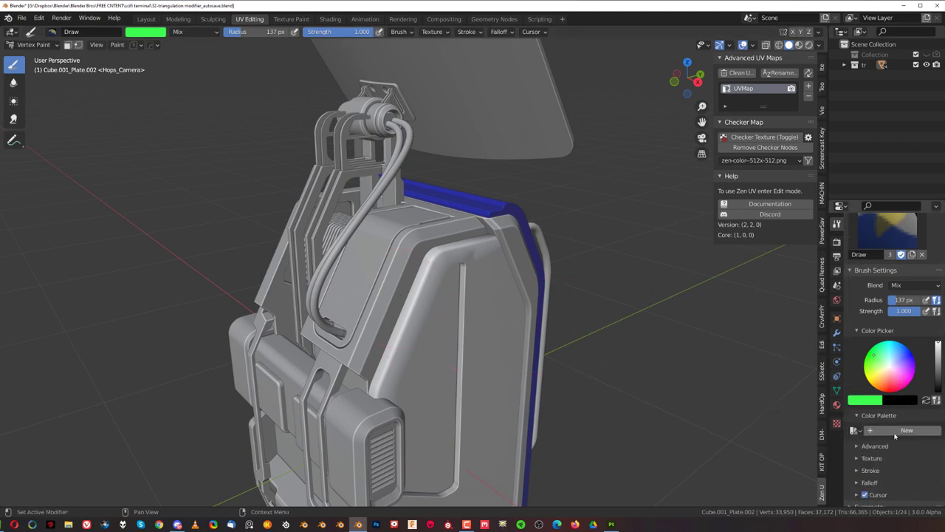
{"action": "left_click", "coordinate": [890, 430]}
{"action": "left_click", "coordinate": [853, 443]}
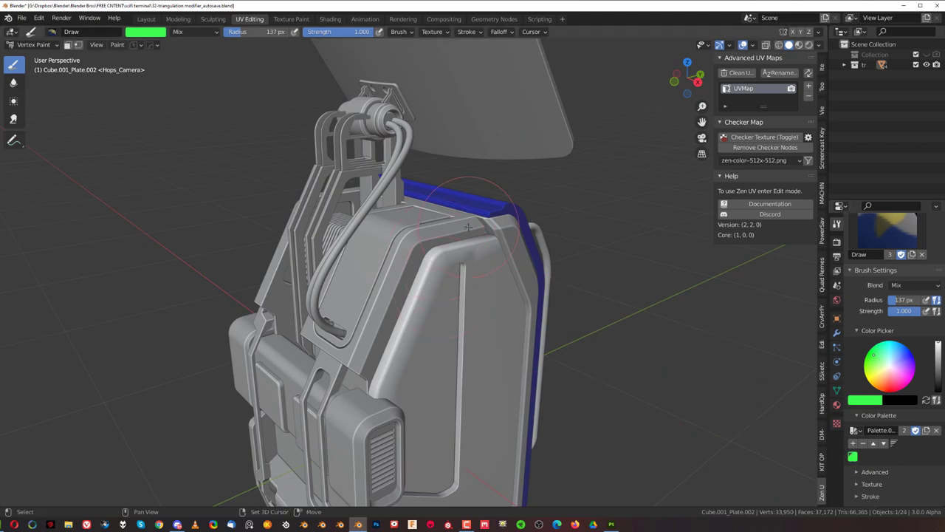
Fill the side plate with the green vertex colour and return to Object Mode.
{"action": "key", "text": "shift+k"}
{"action": "middle_click_drag", "start_coordinate": [547, 278], "coordinate": [466, 290]}
{"action": "key", "text": "Tab"}
{"action": "left_click", "coordinate": [407, 252]}
{"action": "scroll", "coordinate": [408, 253], "scroll_direction": "down", "scroll_amount": 6}
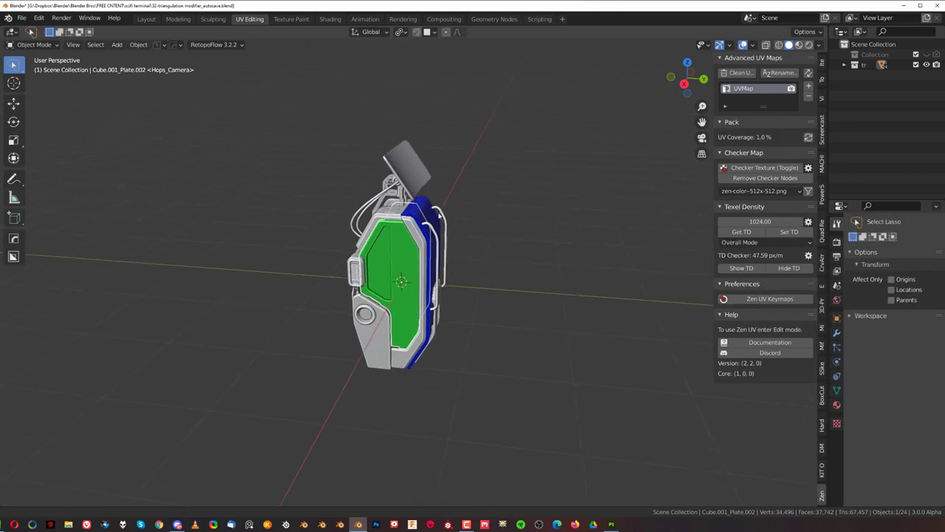
Select the horizontal housing with the vented ends, select all its faces and switch it to Vertex Paint.
{"action": "scroll", "coordinate": [398, 259], "scroll_direction": "up", "scroll_amount": 3}
{"action": "middle_click_drag", "start_coordinate": [288, 274], "coordinate": [413, 276]}
{"action": "scroll", "coordinate": [450, 277], "scroll_direction": "up", "scroll_amount": 2}
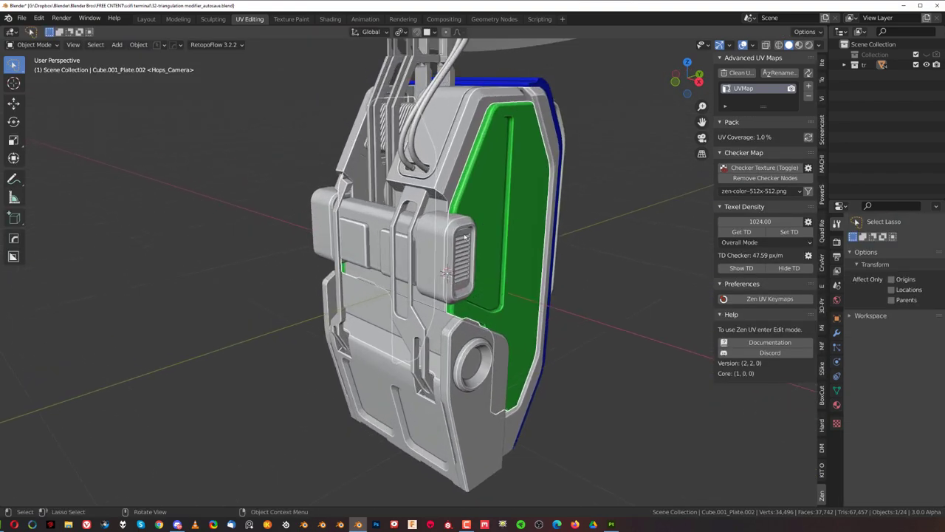
{"action": "middle_click_drag", "start_coordinate": [443, 244], "coordinate": [494, 265]}
{"action": "left_click", "coordinate": [498, 234]}
{"action": "scroll", "coordinate": [497, 234], "scroll_direction": "down", "scroll_amount": 3}
{"action": "scroll", "coordinate": [462, 286], "scroll_direction": "up", "scroll_amount": 1}
{"action": "key", "text": "Tab"}
{"action": "left_click", "coordinate": [515, 284]}
{"action": "key", "text": "a"}
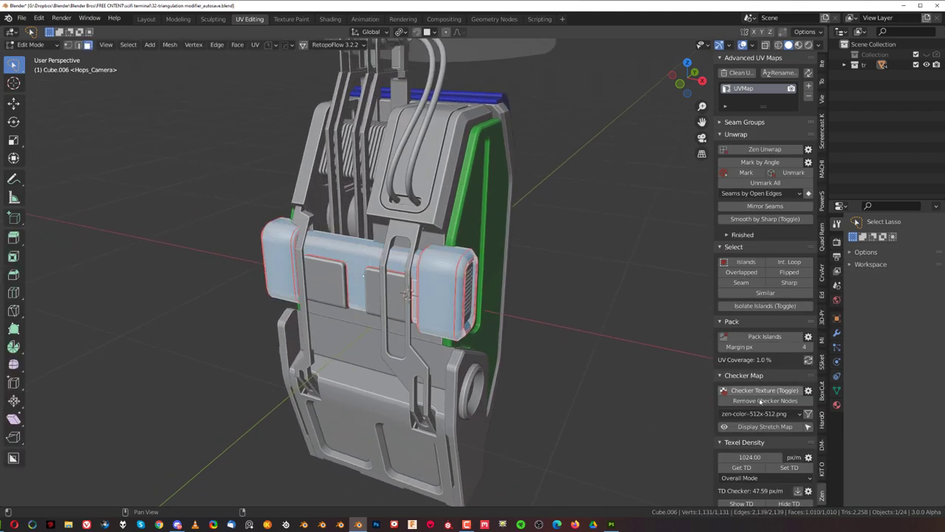
{"action": "key", "text": "Tab"}
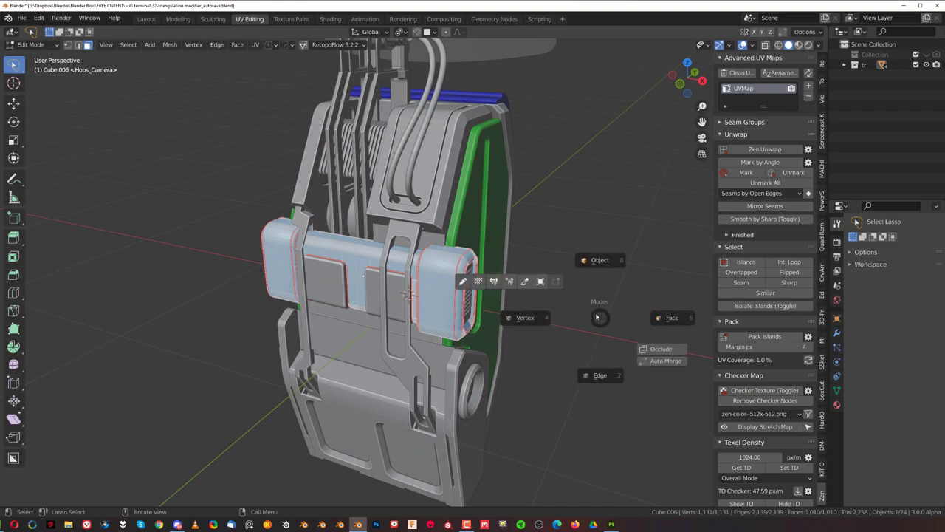
{"action": "left_click", "coordinate": [508, 278]}
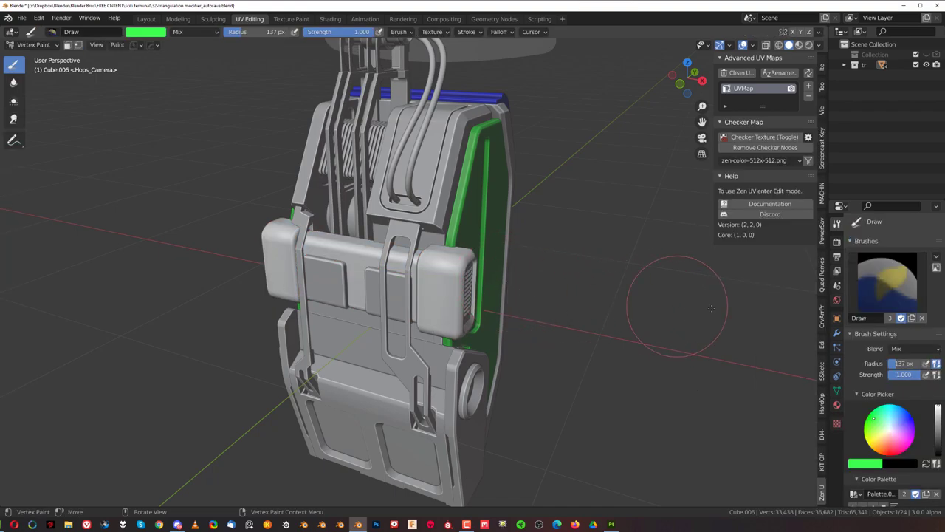
Fill the horizontal housing with the green saved in the palette, return to Object Mode and deselect it.
{"action": "scroll", "coordinate": [916, 391], "scroll_direction": "down", "scroll_amount": 4}
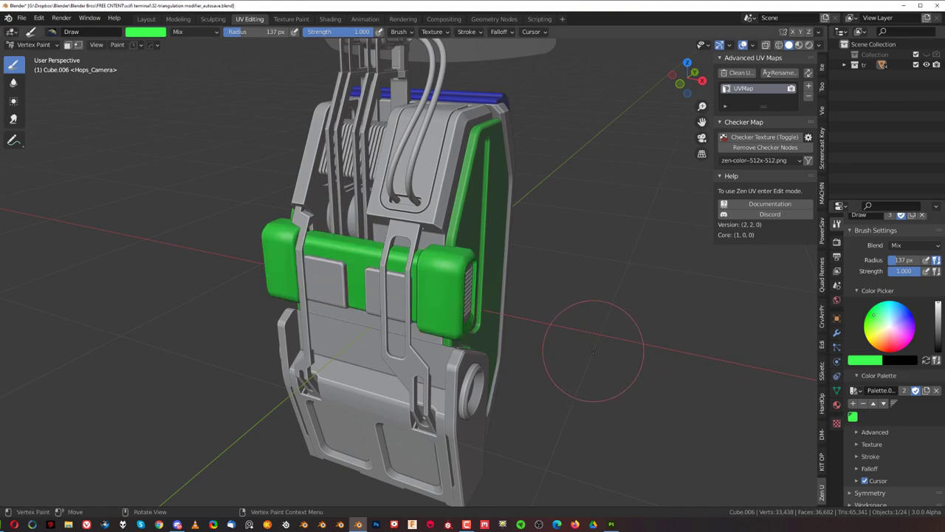
{"action": "mouse_move", "coordinate": [562, 234]}
{"action": "middle_mouse_down"}
{"action": "mouse_move", "coordinate": [424, 230]}
{"action": "mouse_move", "coordinate": [536, 211]}
{"action": "middle_mouse_up"}
{"action": "key", "text": "Tab"}
{"action": "left_click", "coordinate": [373, 228]}
Examine the vertex-coloured parts and the cables of the terminal from several angles, leaving nothing selected.
{"action": "scroll", "coordinate": [414, 236], "scroll_direction": "down", "scroll_amount": 4}
{"action": "scroll", "coordinate": [487, 251], "scroll_direction": "up", "scroll_amount": 2}
{"action": "scroll", "coordinate": [487, 250], "scroll_direction": "up", "scroll_amount": 3}
{"action": "scroll", "coordinate": [436, 291], "scroll_direction": "down", "scroll_amount": 3}
{"action": "middle_click_drag", "start_coordinate": [465, 291], "coordinate": [409, 287]}
{"action": "middle_click_drag", "start_coordinate": [620, 355], "coordinate": [472, 340]}
{"action": "scroll", "coordinate": [453, 223], "scroll_direction": "down", "scroll_amount": 2}
{"action": "scroll", "coordinate": [453, 223], "scroll_direction": "down", "scroll_amount": 2}
{"action": "middle_click_drag", "start_coordinate": [453, 223], "coordinate": [531, 254]}
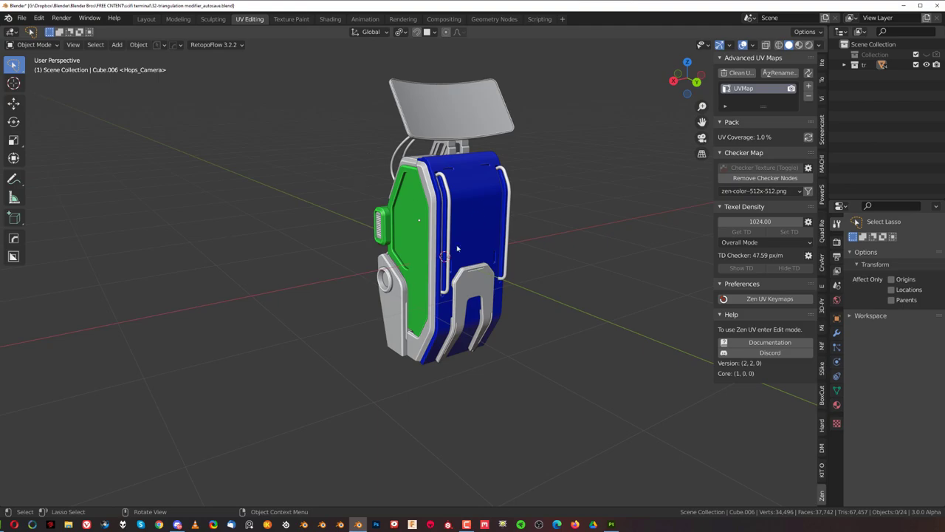
{"action": "scroll", "coordinate": [348, 293], "scroll_direction": "up", "scroll_amount": 1}
{"action": "middle_click_drag", "start_coordinate": [347, 293], "coordinate": [411, 243]}
{"action": "scroll", "coordinate": [339, 246], "scroll_direction": "up", "scroll_amount": 4}
{"action": "scroll", "coordinate": [339, 246], "scroll_direction": "down", "scroll_amount": 3}
{"action": "scroll", "coordinate": [436, 270], "scroll_direction": "up", "scroll_amount": 1}
{"action": "left_click", "coordinate": [431, 201]}
{"action": "scroll", "coordinate": [443, 221], "scroll_direction": "down", "scroll_amount": 4}
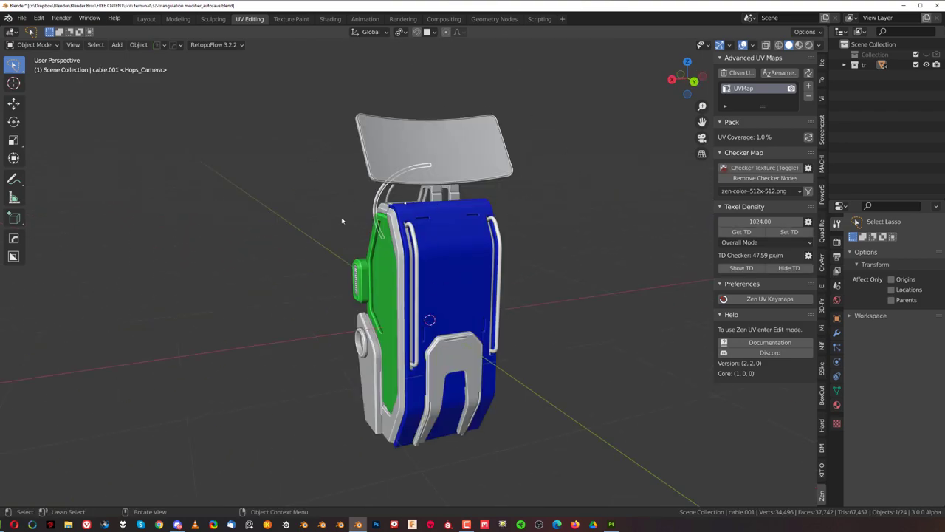
{"action": "scroll", "coordinate": [338, 220], "scroll_direction": "down", "scroll_amount": 1}
{"action": "middle_click_drag", "start_coordinate": [338, 220], "coordinate": [376, 207]}
{"action": "left_click", "coordinate": [545, 171]}
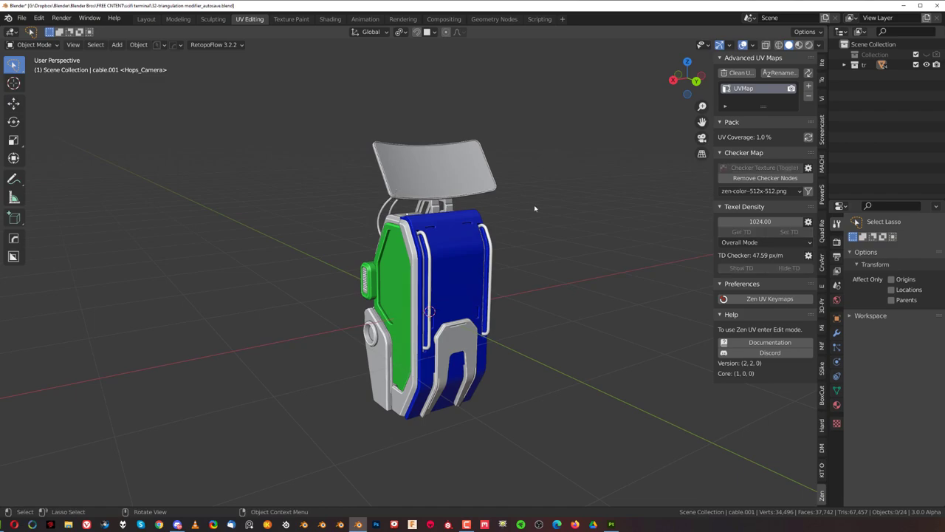
Select all objects of the terminal, review the FBX export options and close the export window without exporting.
{"action": "key", "text": "a"}
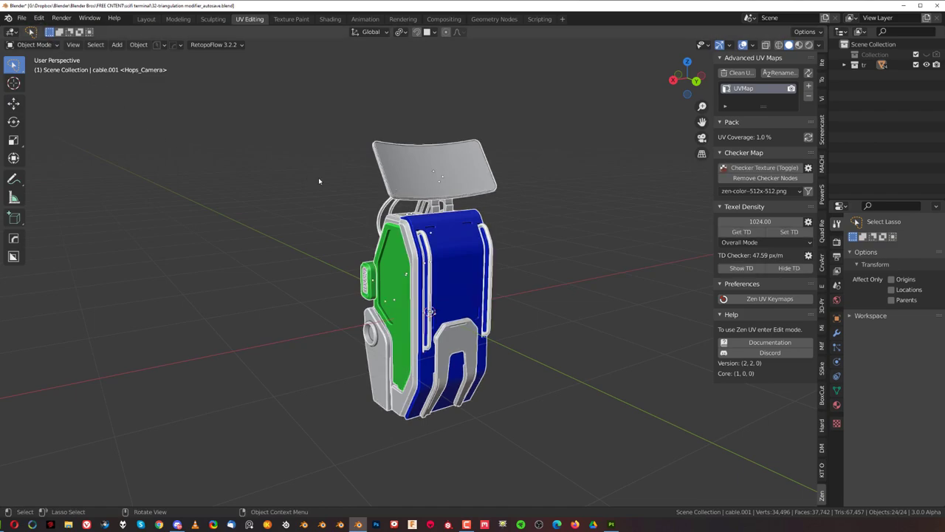
{"action": "key", "text": "ctrl+s"}
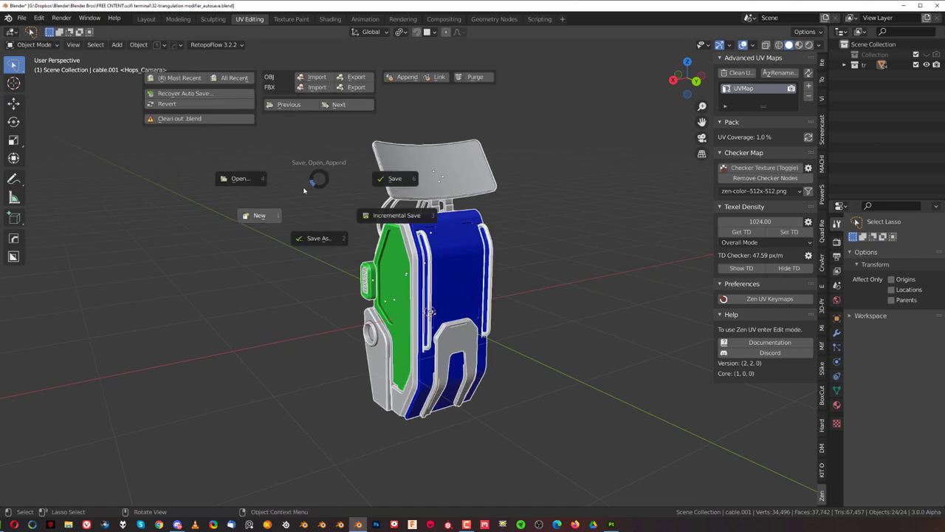
{"action": "left_click", "coordinate": [357, 88]}
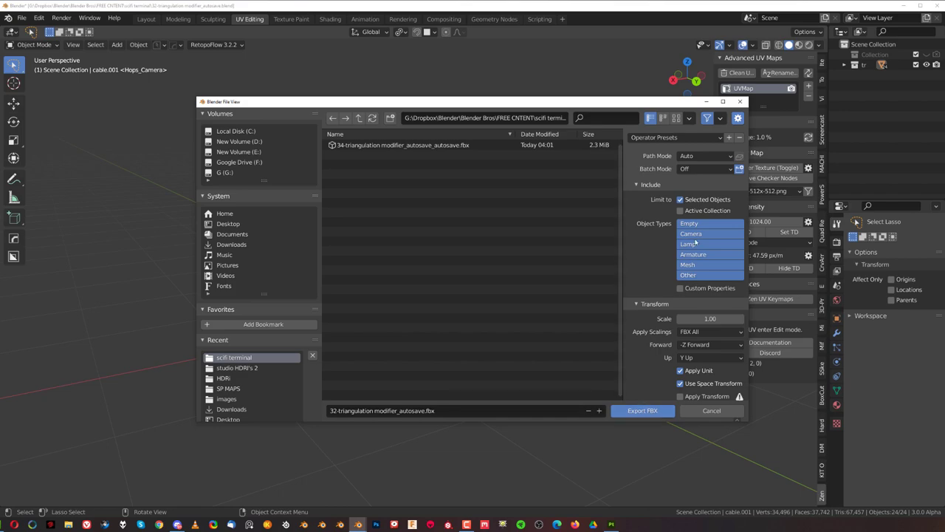
{"action": "left_click", "coordinate": [739, 102]}
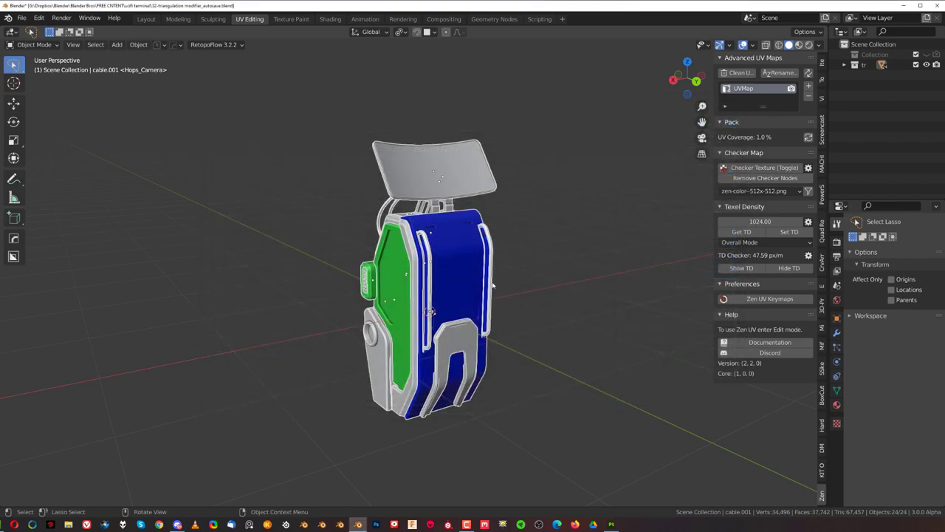
Switch to Adobe Substance 3D Painter and view the textured terminal in the open project.
{"action": "scroll", "coordinate": [352, 322], "scroll_direction": "up", "scroll_amount": 3}
{"action": "middle_click_drag", "start_coordinate": [565, 233], "coordinate": [391, 211]}
{"action": "scroll", "coordinate": [391, 210], "scroll_direction": "down", "scroll_amount": 2}
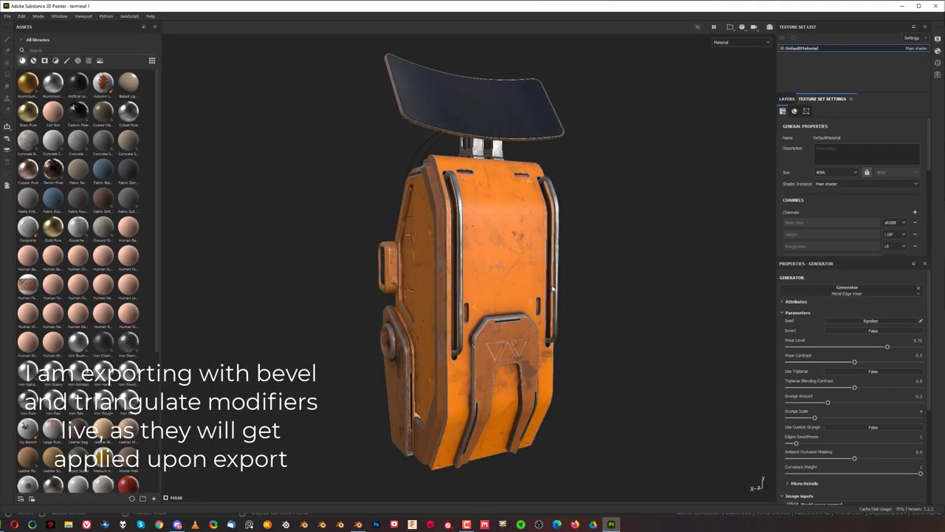
{"action": "scroll", "coordinate": [552, 289], "scroll_direction": "down", "scroll_amount": 2}
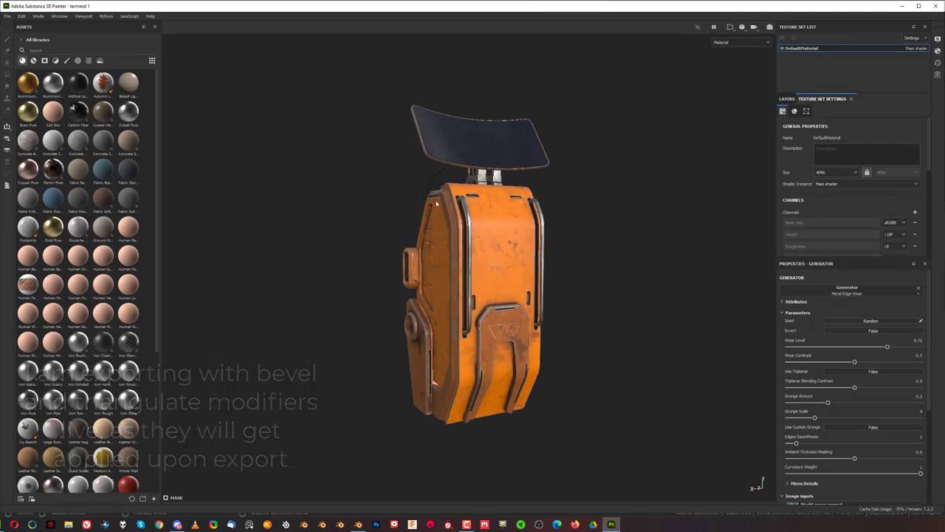
Create a new project at 4096 document resolution from the mesh file 34-triangulation modifier_autosave_autosave.fbx.
{"action": "left_click", "coordinate": [7, 15]}
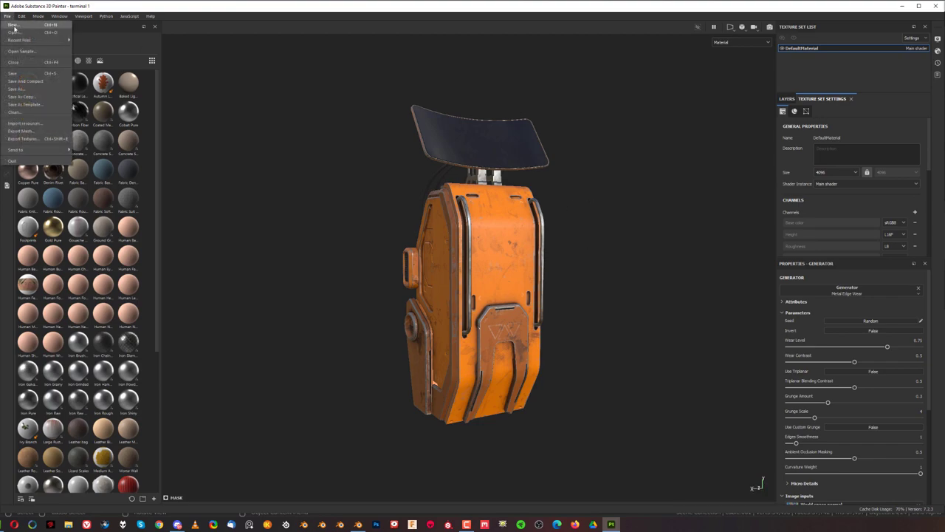
{"action": "left_click", "coordinate": [14, 28]}
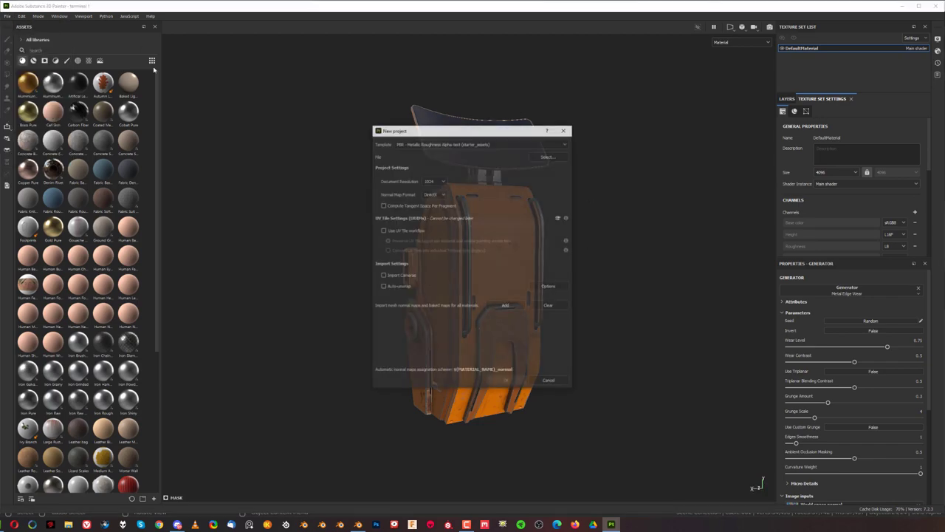
{"action": "left_click", "coordinate": [434, 181]}
{"action": "left_click", "coordinate": [439, 228]}
{"action": "left_click", "coordinate": [547, 156]}
{"action": "double_click", "coordinate": [452, 200]}
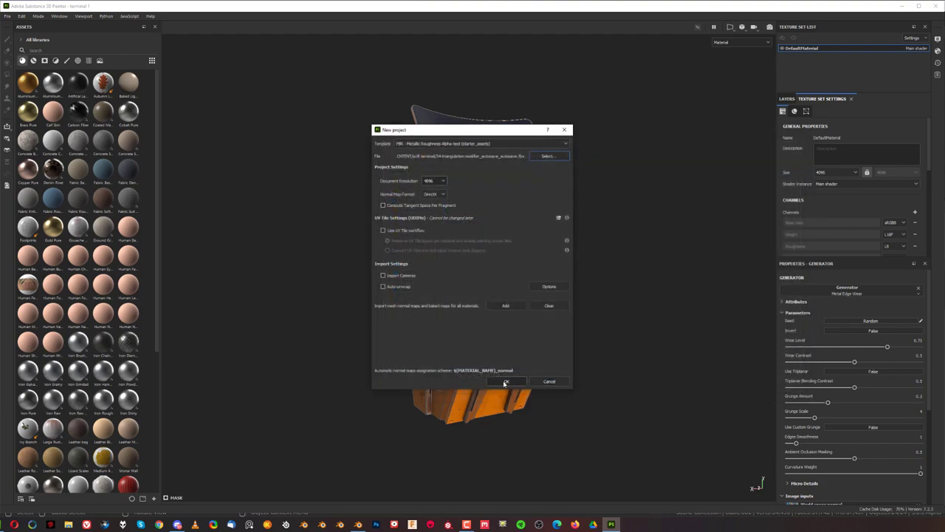
{"action": "left_click", "coordinate": [505, 381]}
{"action": "left_click", "coordinate": [446, 272]}
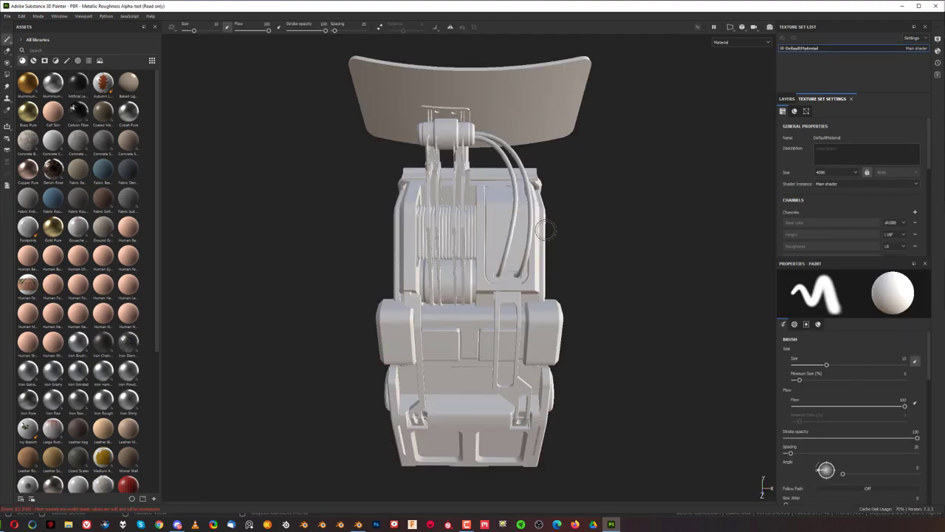
Frame the imported terminal at an angle, and show the layer stack and the smart materials library.
{"action": "left_click_drag", "start_coordinate": [545, 229], "coordinate": [173, 185], "text": "alt"}
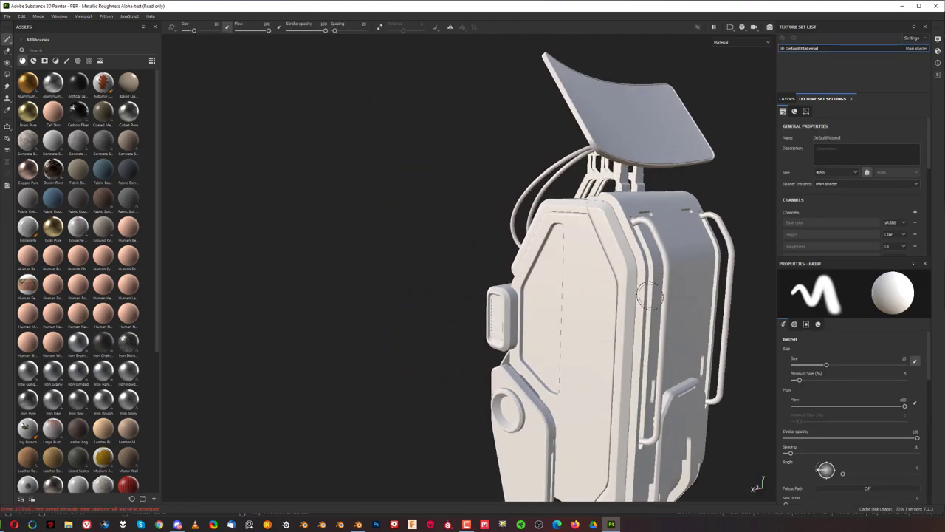
{"action": "left_click_drag", "start_coordinate": [644, 281], "coordinate": [476, 251], "text": "alt"}
{"action": "right_click_drag", "start_coordinate": [496, 249], "coordinate": [504, 252], "text": "shift"}
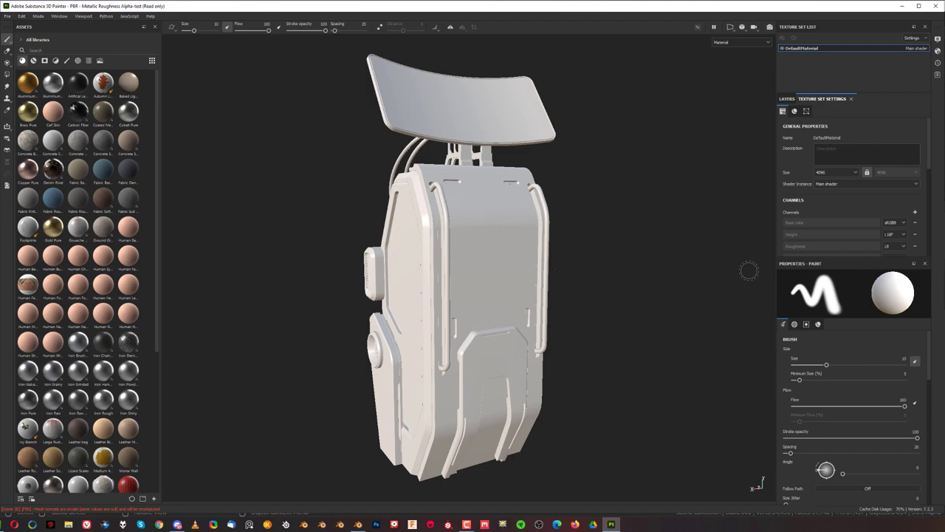
{"action": "left_click", "coordinate": [787, 98]}
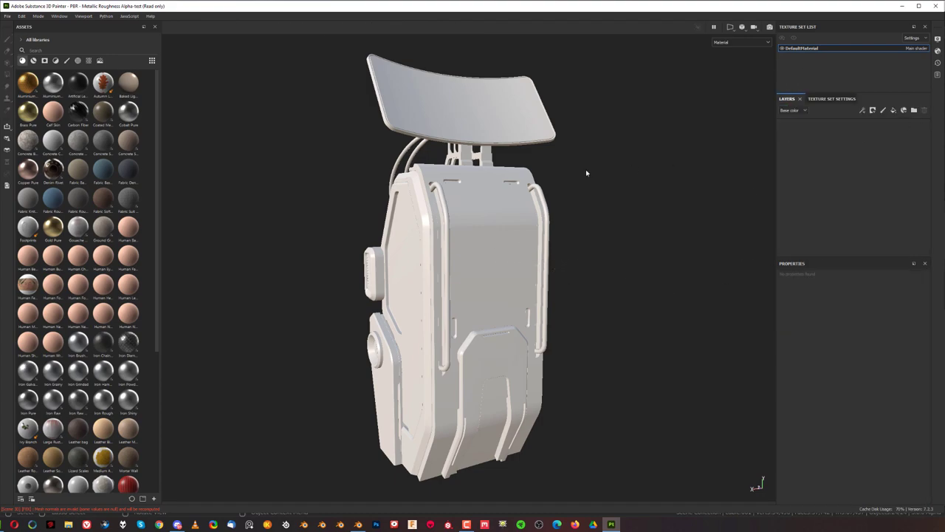
{"action": "left_click", "coordinate": [32, 60]}
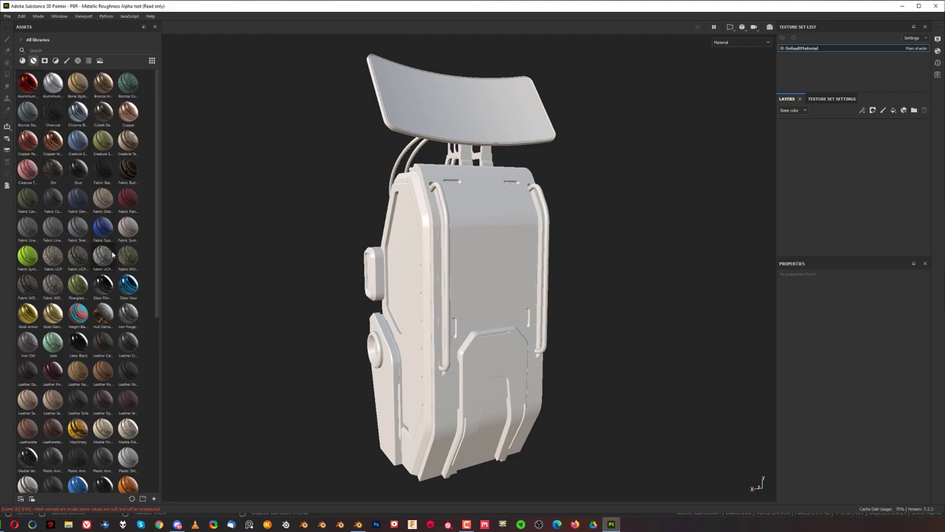
Try the Fabric Synthetic Sport Used smart material on the terminal, undo it and apply Iron Forged Old instead.
{"action": "left_click_drag", "start_coordinate": [30, 255], "coordinate": [517, 277]}
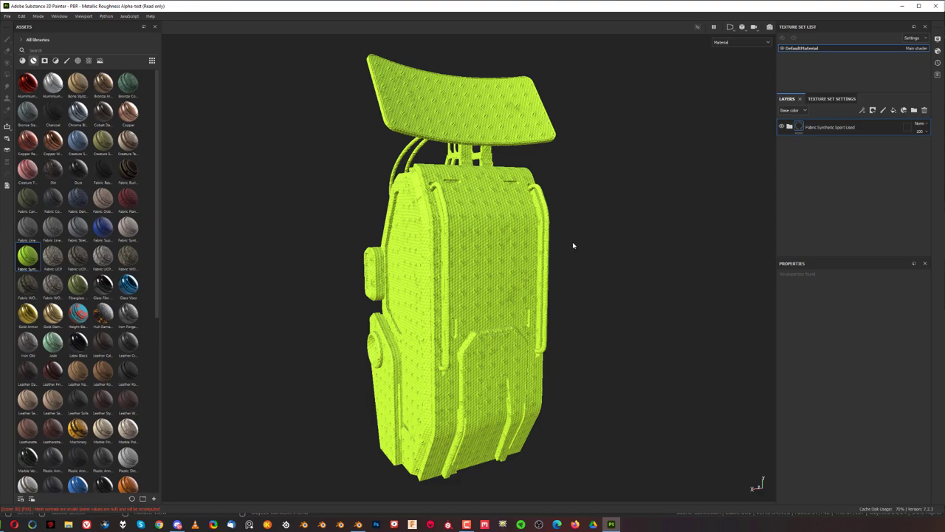
{"action": "key", "text": "ctrl+z"}
{"action": "left_click_drag", "start_coordinate": [127, 313], "coordinate": [498, 302]}
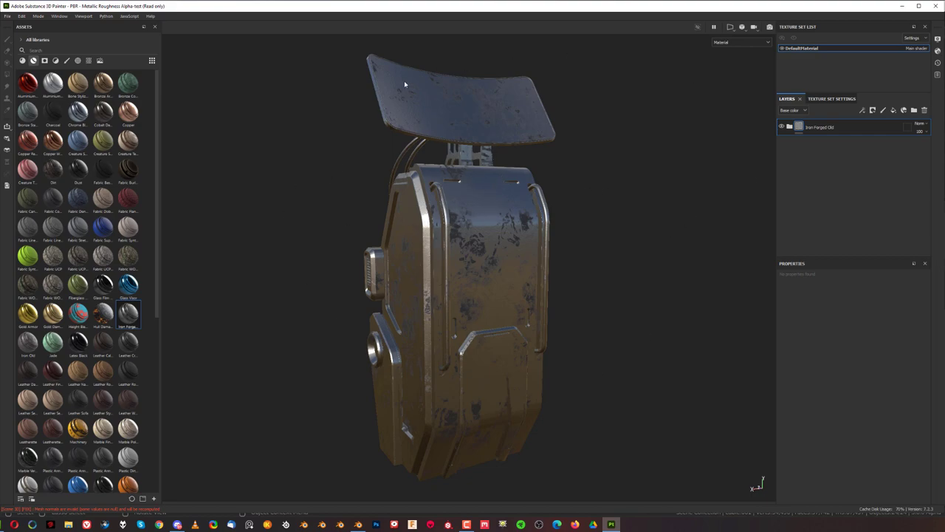
Open the mesh map baking settings beside the model and exclude the Normal and Thickness maps from the bake.
{"action": "left_click", "coordinate": [822, 99]}
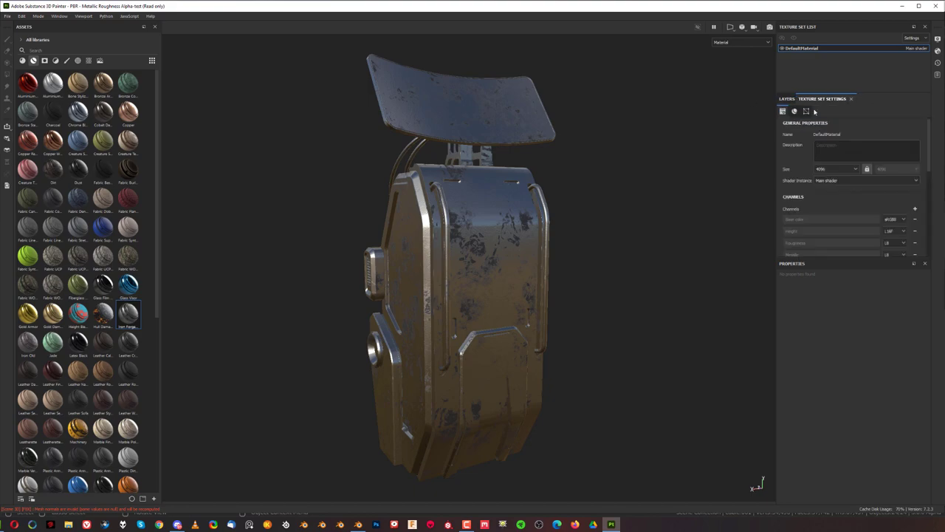
{"action": "left_click", "coordinate": [810, 112]}
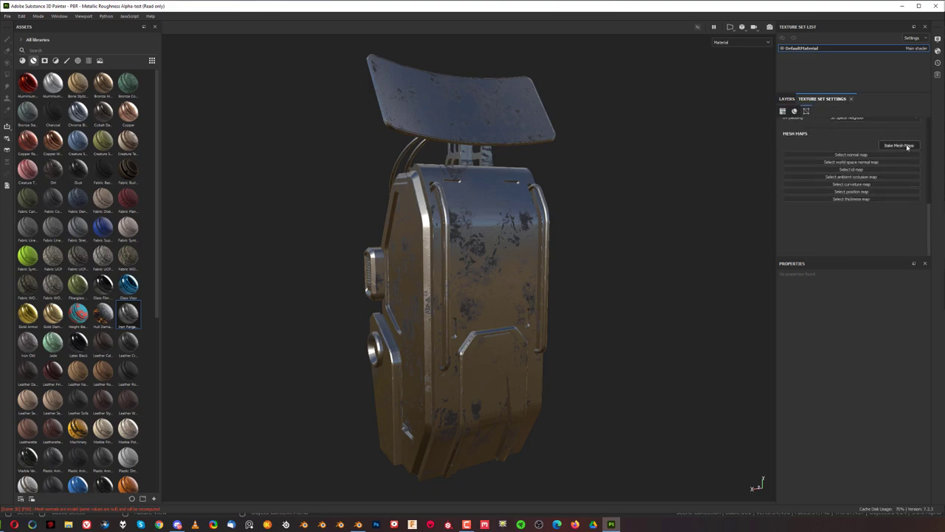
{"action": "left_click", "coordinate": [897, 146]}
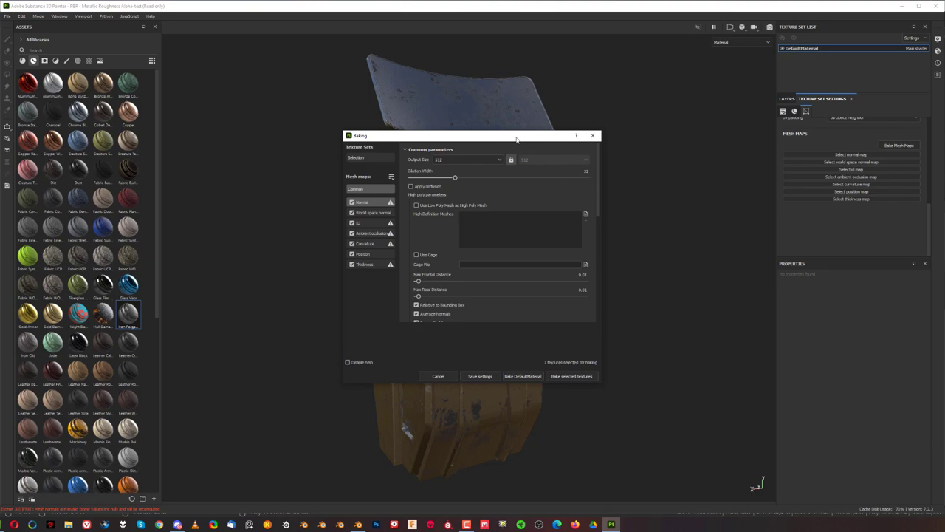
{"action": "left_click_drag", "start_coordinate": [516, 138], "coordinate": [715, 123]}
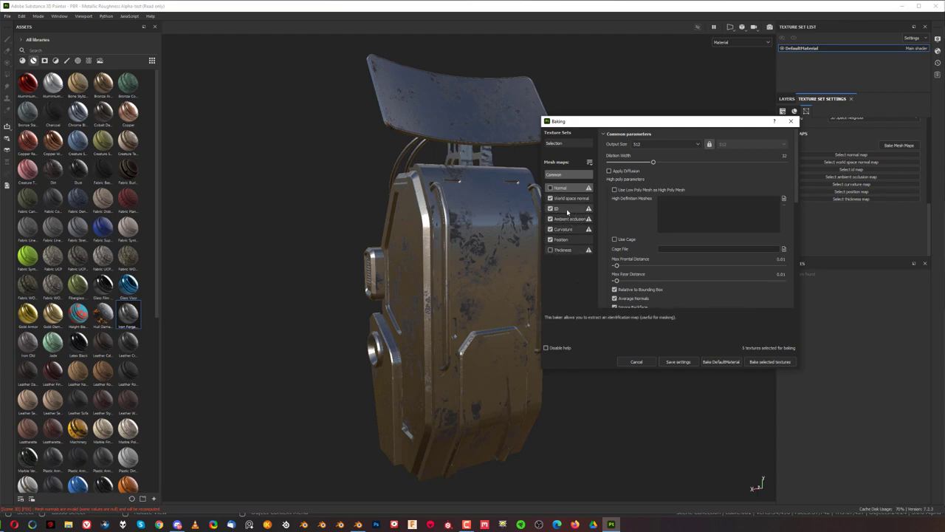
Set the ID baker's color source to Vertex Color and bake the selected mesh maps.
{"action": "left_click", "coordinate": [567, 209]}
{"action": "left_click", "coordinate": [694, 148]}
{"action": "left_click", "coordinate": [689, 164]}
{"action": "left_click", "coordinate": [682, 146]}
{"action": "left_click", "coordinate": [681, 154]}
{"action": "left_click", "coordinate": [671, 147]}
{"action": "left_click", "coordinate": [672, 150]}
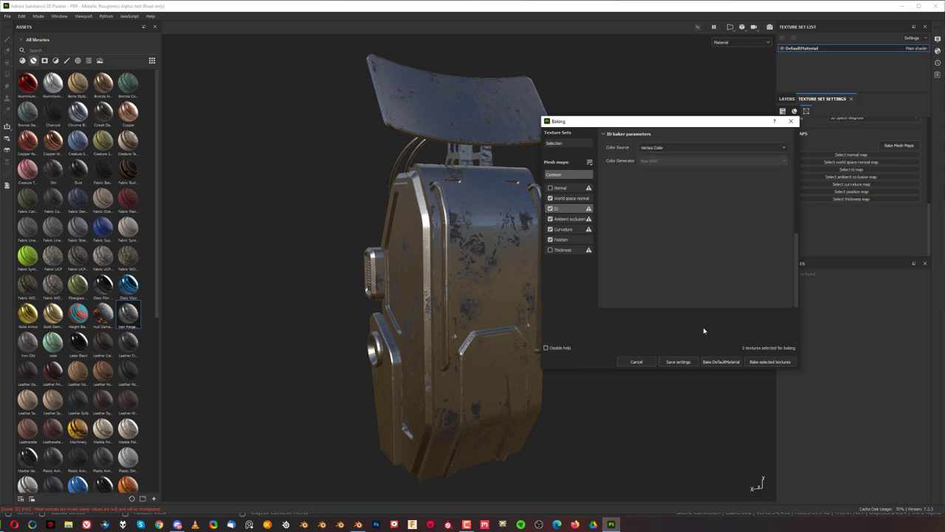
{"action": "left_click", "coordinate": [770, 361]}
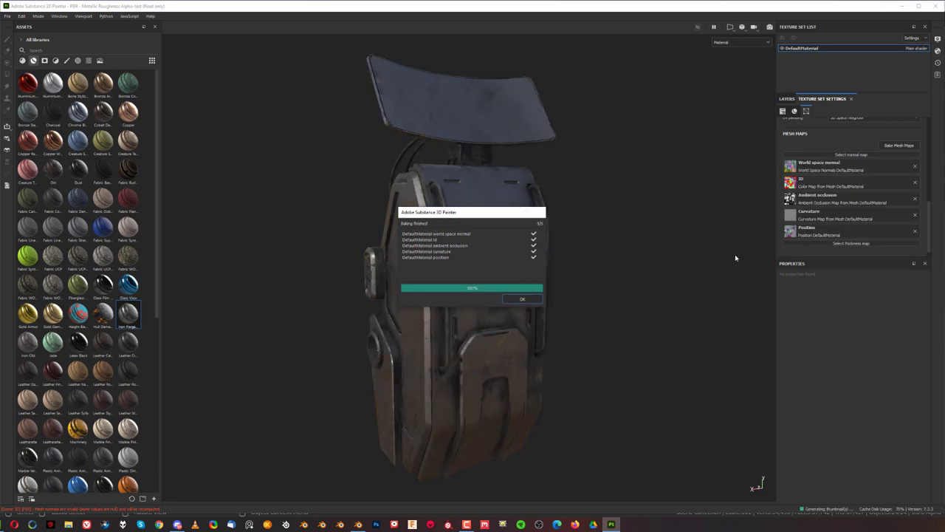
{"action": "left_click", "coordinate": [522, 299]}
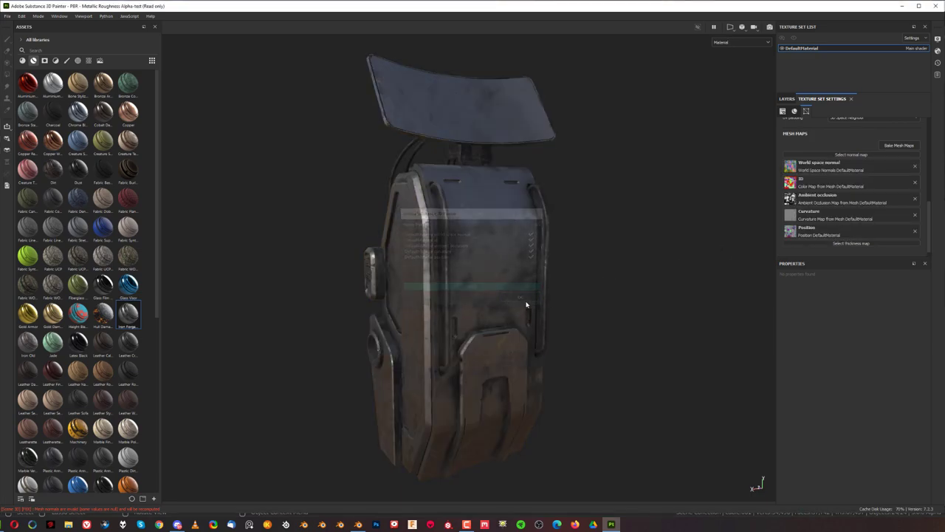
Mask the Iron Forged Old layer by color selection, picking the red ID color of the terminal's main body.
{"action": "left_click", "coordinate": [812, 198]}
{"action": "left_click", "coordinate": [754, 145]}
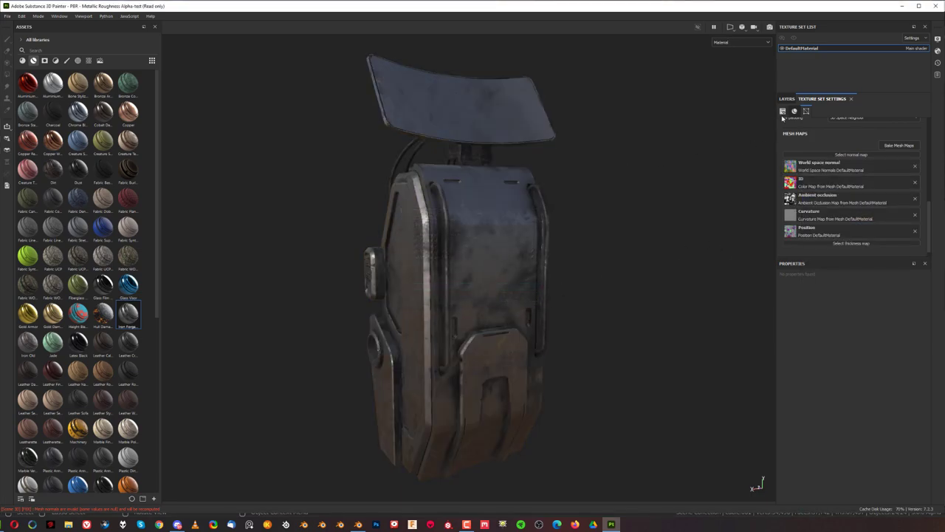
{"action": "left_click", "coordinate": [787, 98]}
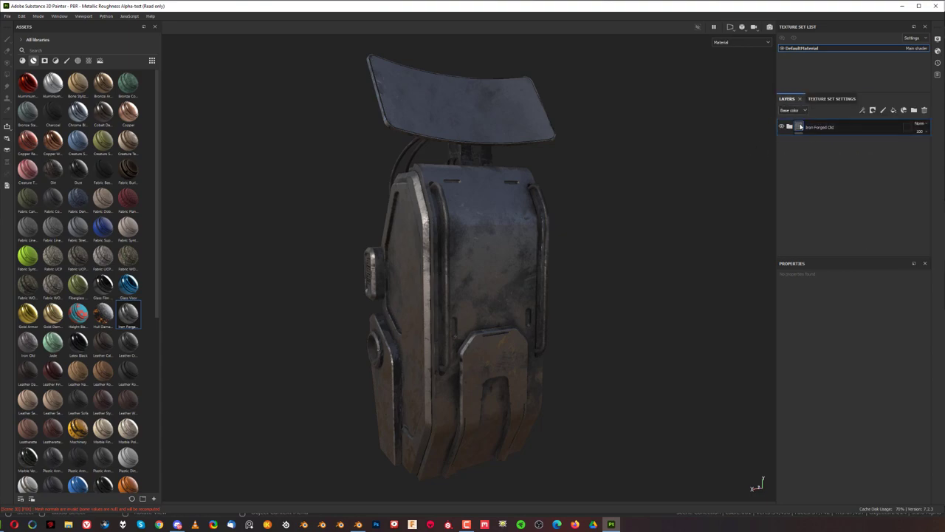
{"action": "left_click", "coordinate": [871, 110]}
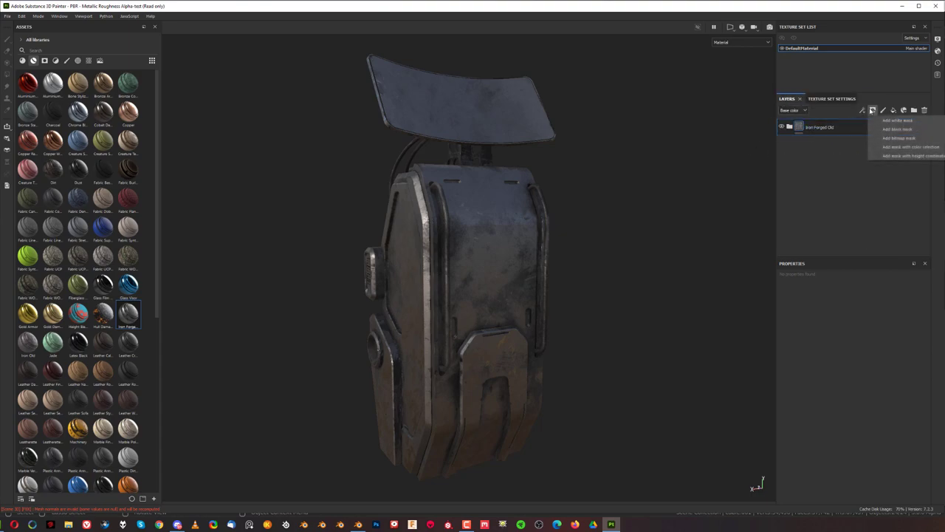
{"action": "left_click", "coordinate": [903, 146]}
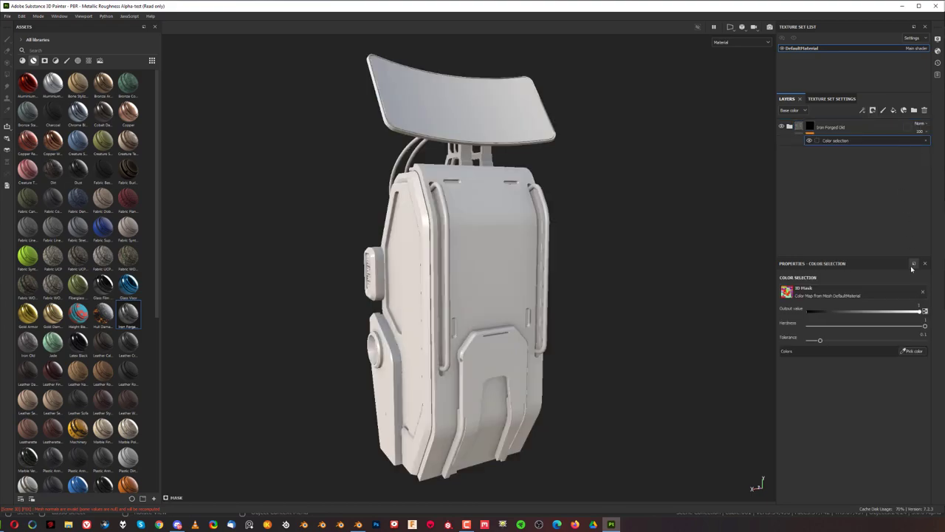
{"action": "left_click", "coordinate": [914, 353]}
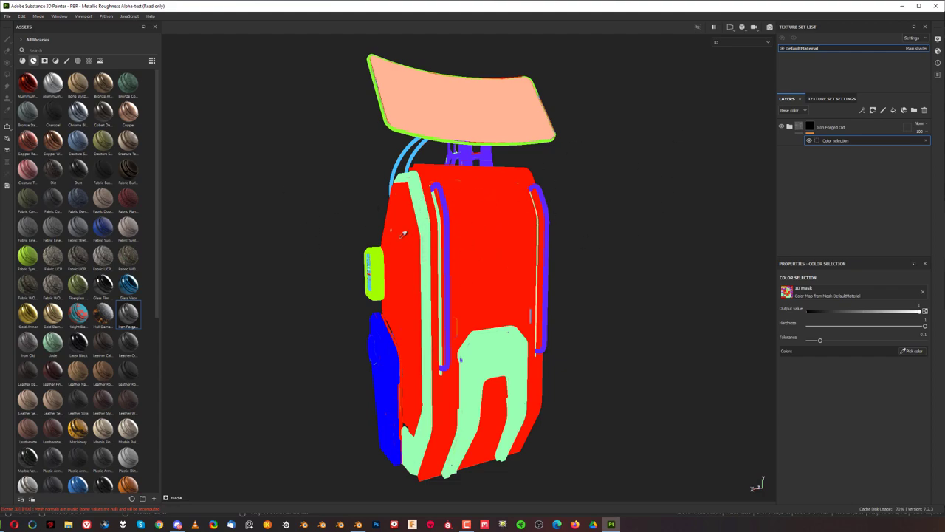
{"action": "left_click", "coordinate": [403, 233]}
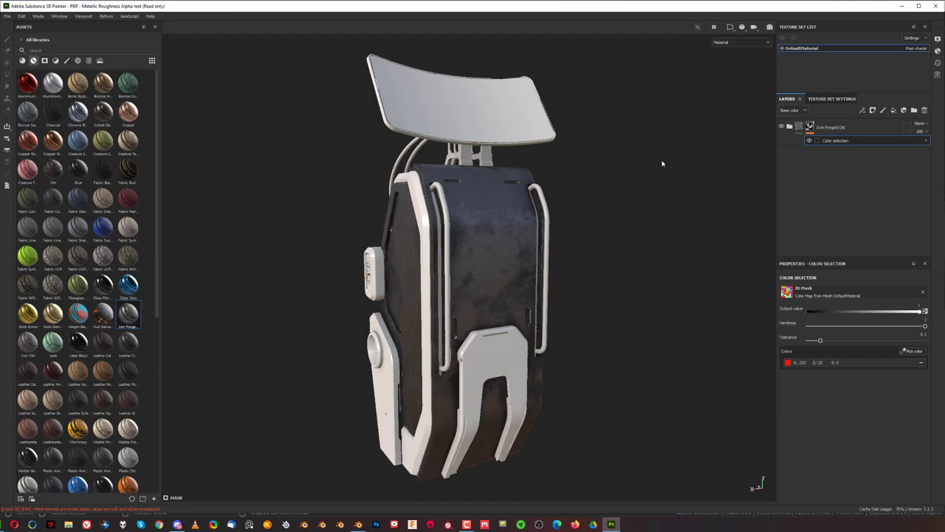
Add the Creature Teeth smart material to the terminal and mask it by color selection to the light green ID color of the trim.
{"action": "left_click_drag", "start_coordinate": [127, 140], "coordinate": [511, 116]}
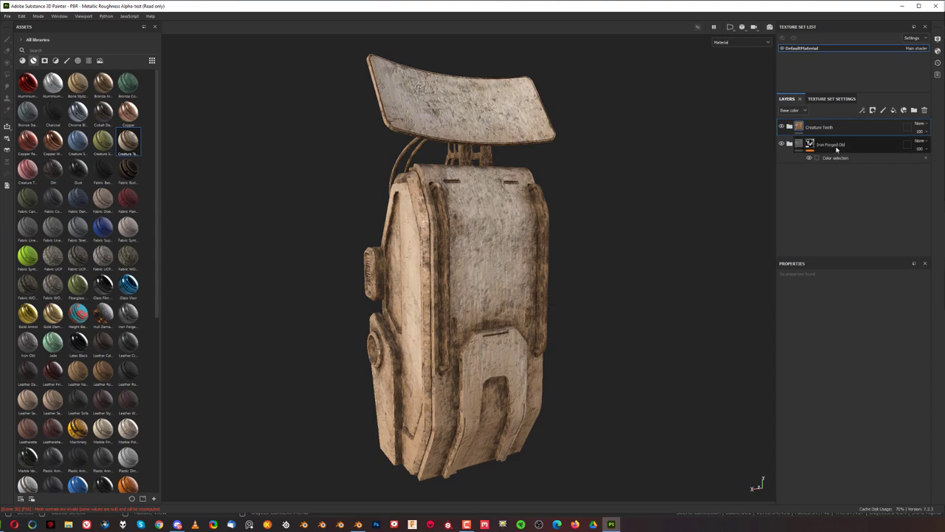
{"action": "left_click", "coordinate": [881, 110]}
{"action": "left_click", "coordinate": [897, 147]}
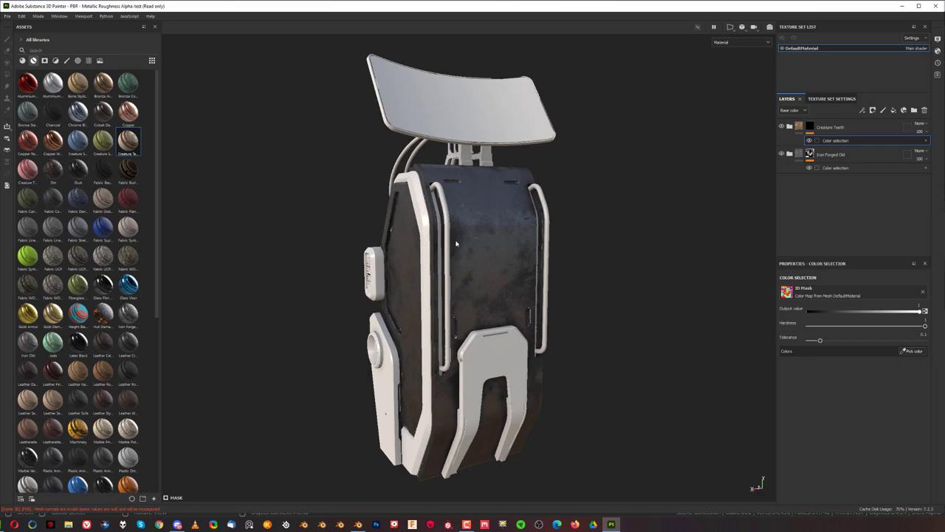
{"action": "left_click", "coordinate": [905, 353]}
{"action": "left_click", "coordinate": [424, 196]}
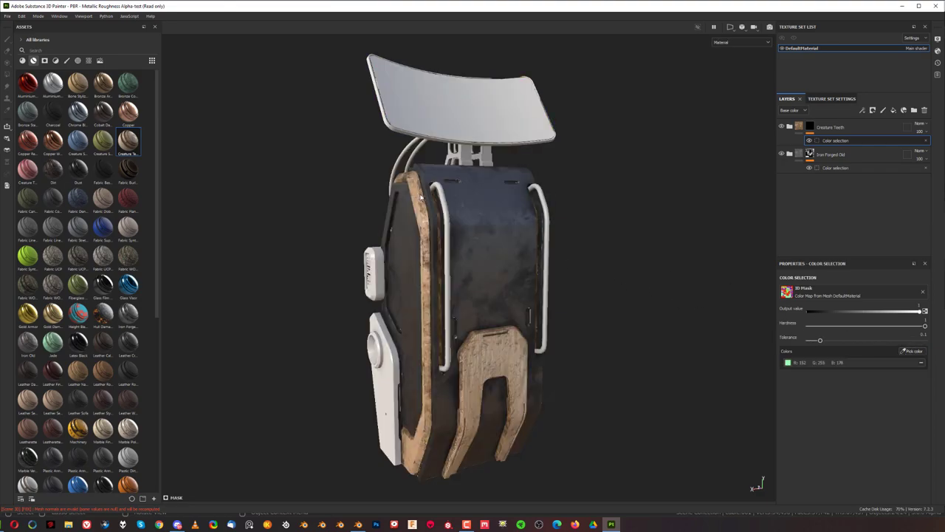
{"action": "left_click_drag", "start_coordinate": [625, 271], "coordinate": [559, 253], "text": "alt"}
{"action": "left_click_drag", "start_coordinate": [476, 289], "coordinate": [383, 294], "text": "alt"}
{"action": "left_click_drag", "start_coordinate": [545, 271], "coordinate": [474, 275], "text": "alt"}
{"action": "scroll", "coordinate": [484, 276], "scroll_direction": "down", "scroll_amount": 2}
{"action": "scroll", "coordinate": [488, 304], "scroll_direction": "up", "scroll_amount": 2}
{"action": "scroll", "coordinate": [521, 274], "scroll_direction": "down", "scroll_amount": 2}
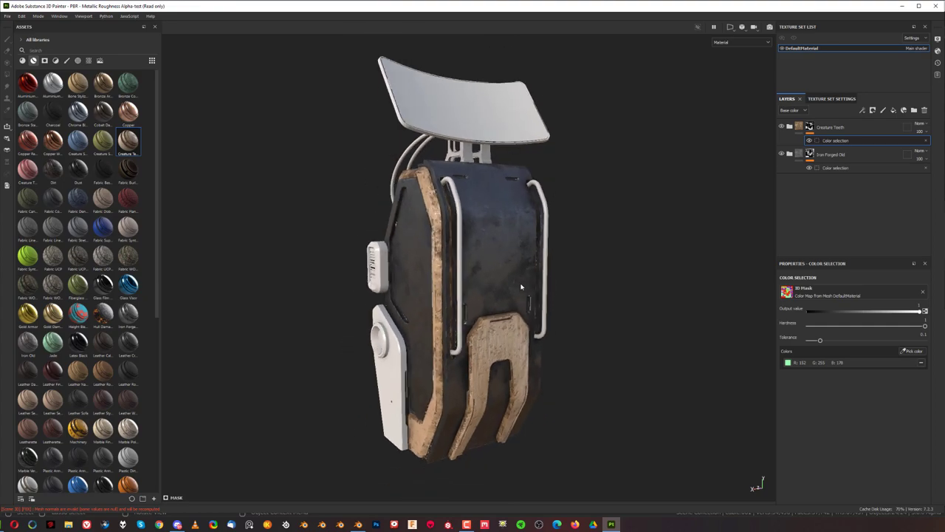